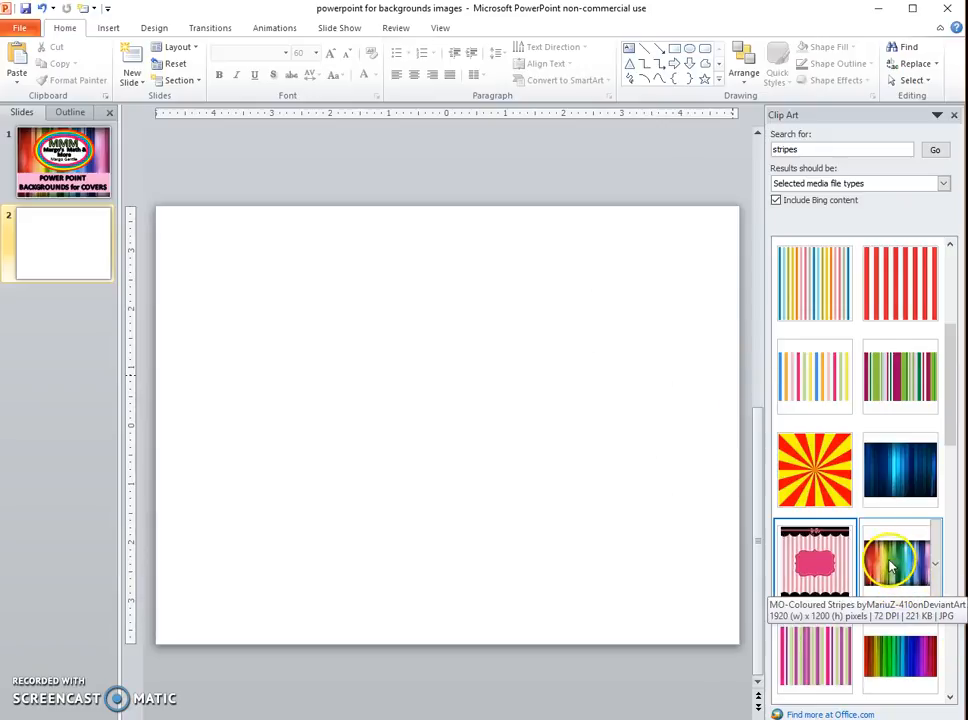
Insert the pink, purple and green striped clip art on slide 2 and widen it to cover the whole slide.
click(815, 657)
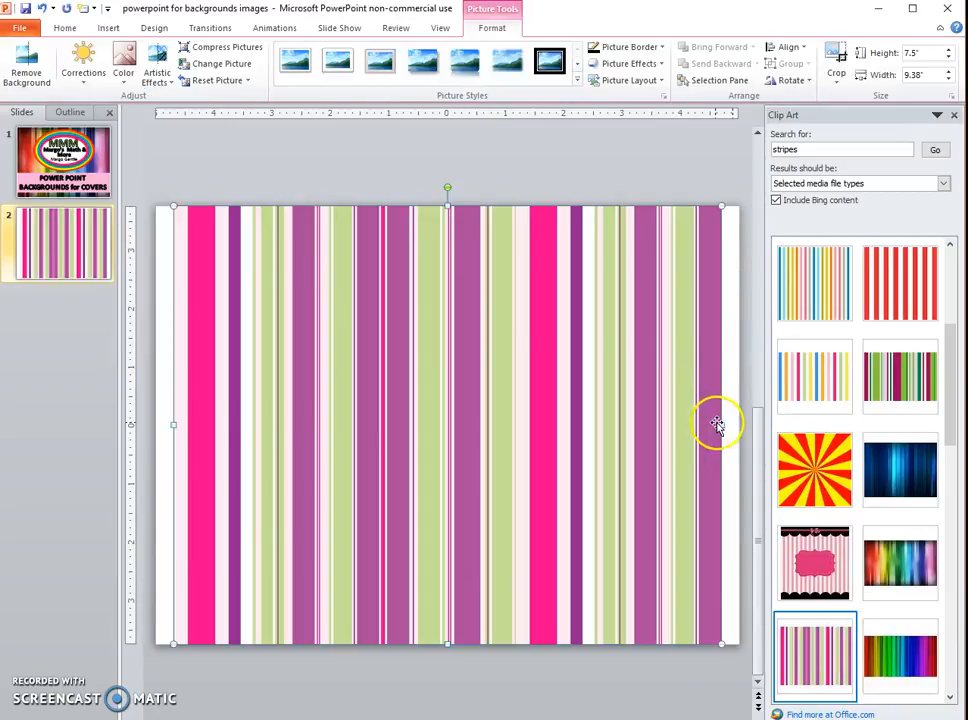
drag(720, 426, 737, 424)
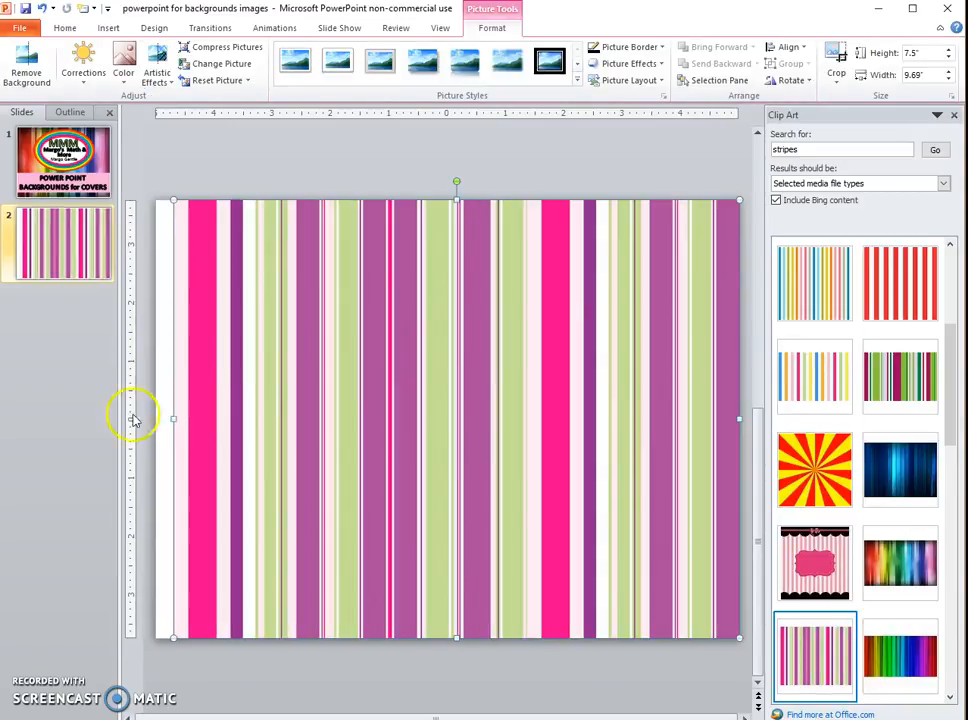
drag(173, 420, 146, 418)
click(480, 668)
Cut the striped picture from slide 2 and insert the navy clip art with horizontal red and white stripes instead.
click(503, 374)
right_click(503, 374)
click(550, 384)
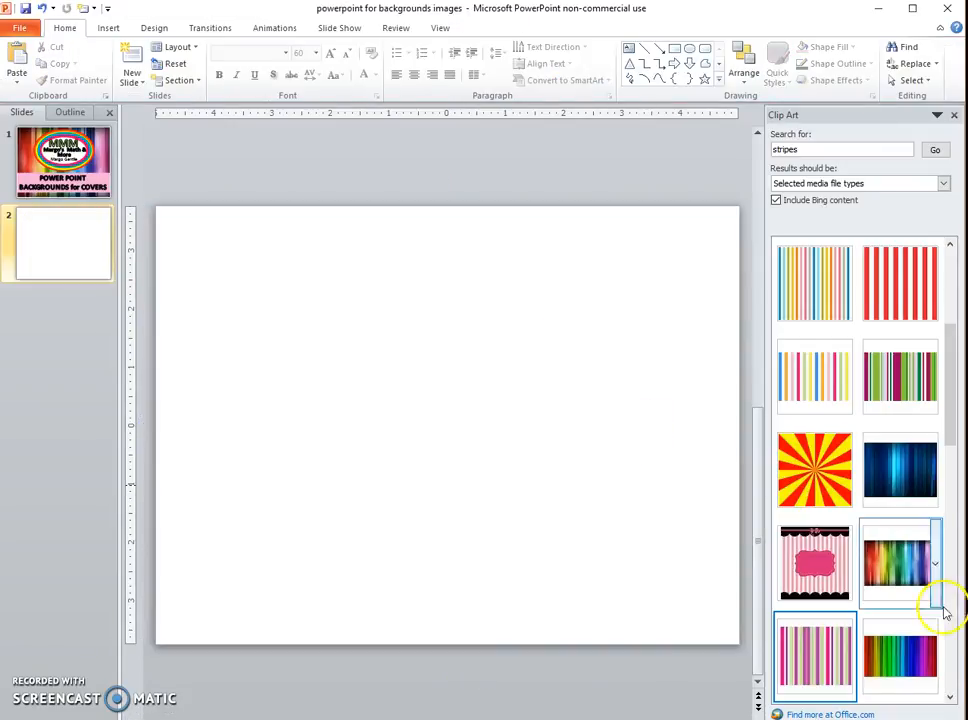
click(951, 697)
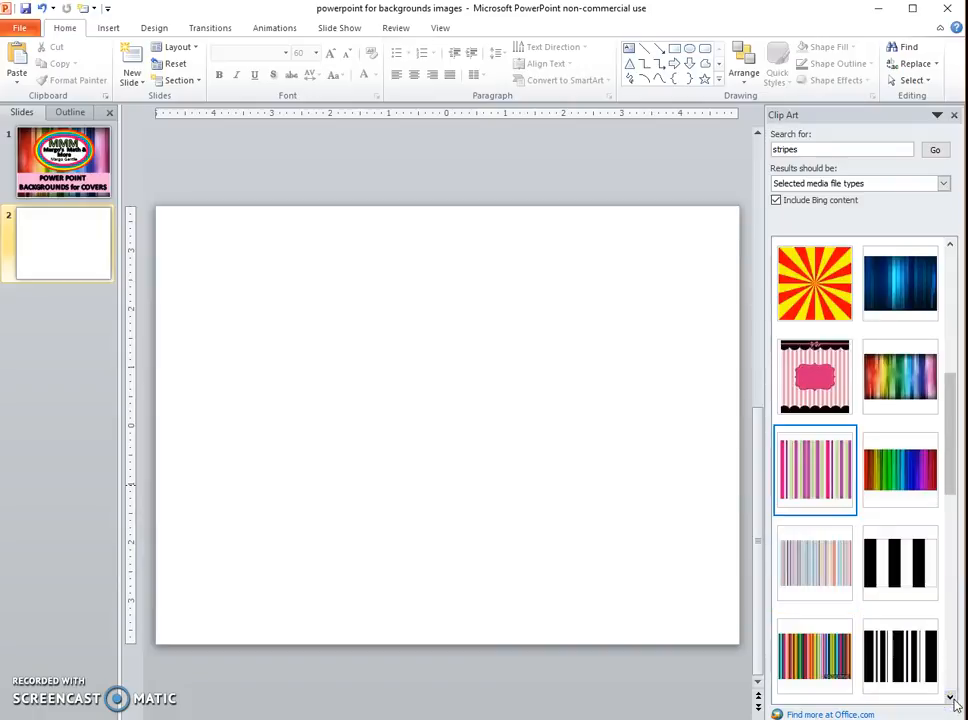
click(951, 697)
click(952, 698)
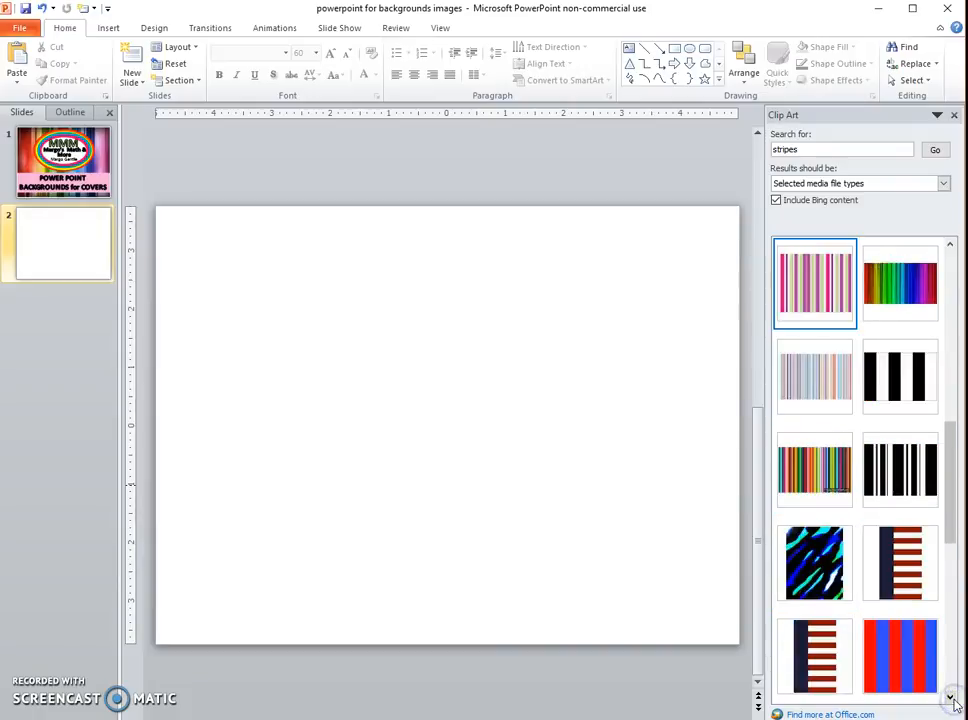
click(952, 699)
click(890, 465)
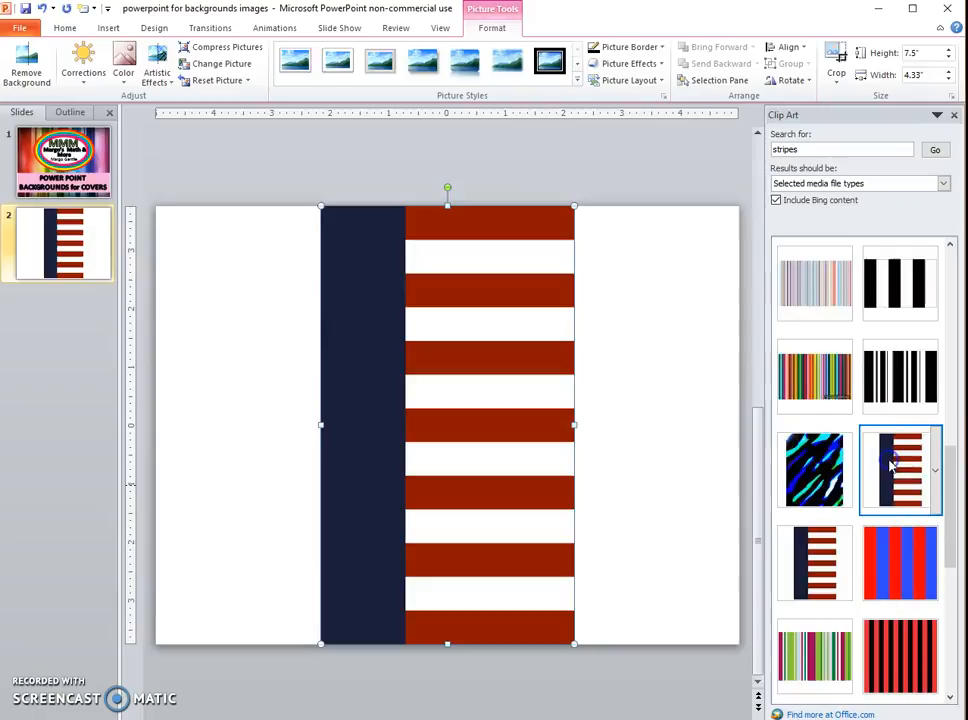
Stretch the navy, red and white picture across the full slide, to about 10.08 inches wide.
drag(316, 425, 150, 418)
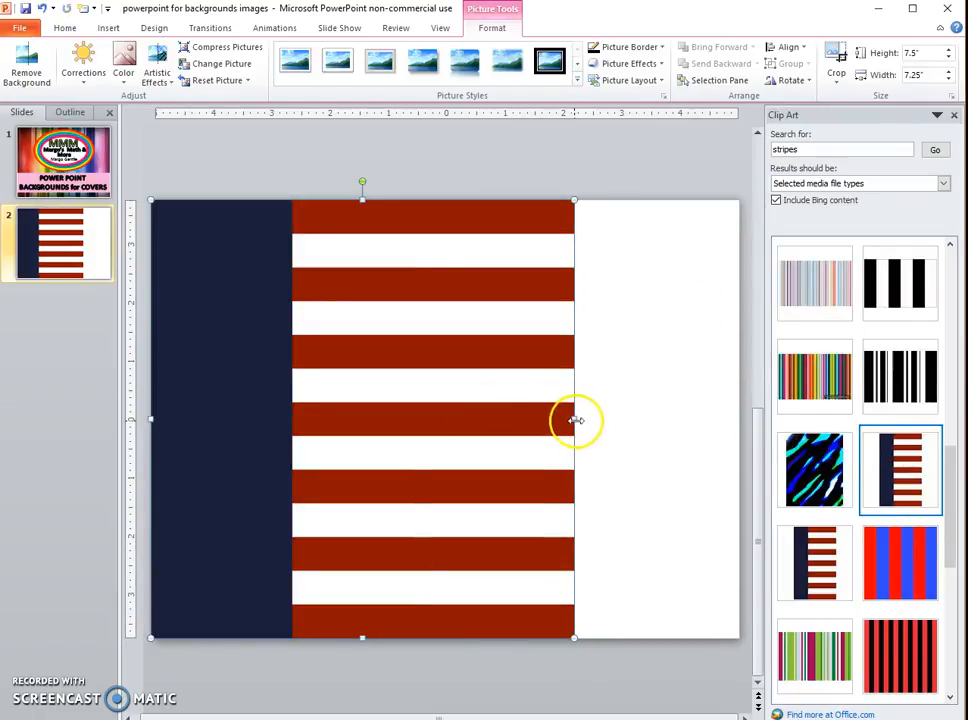
drag(575, 420, 739, 425)
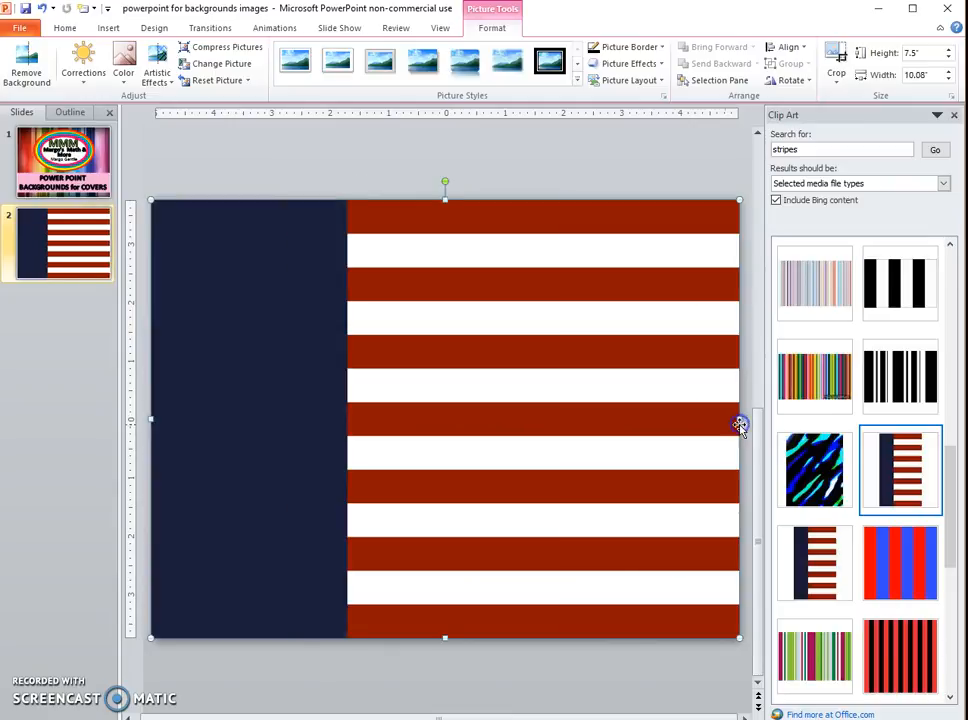
click(509, 671)
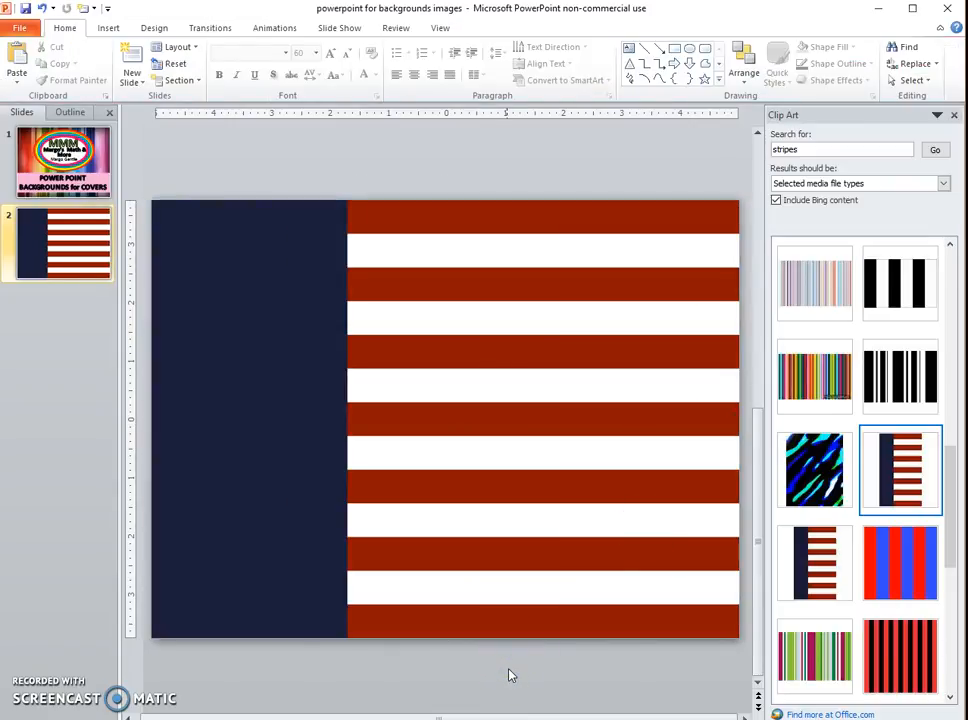
Cut the navy, red and white picture and insert the magenta and green striped clip art in its place.
right_click(478, 322)
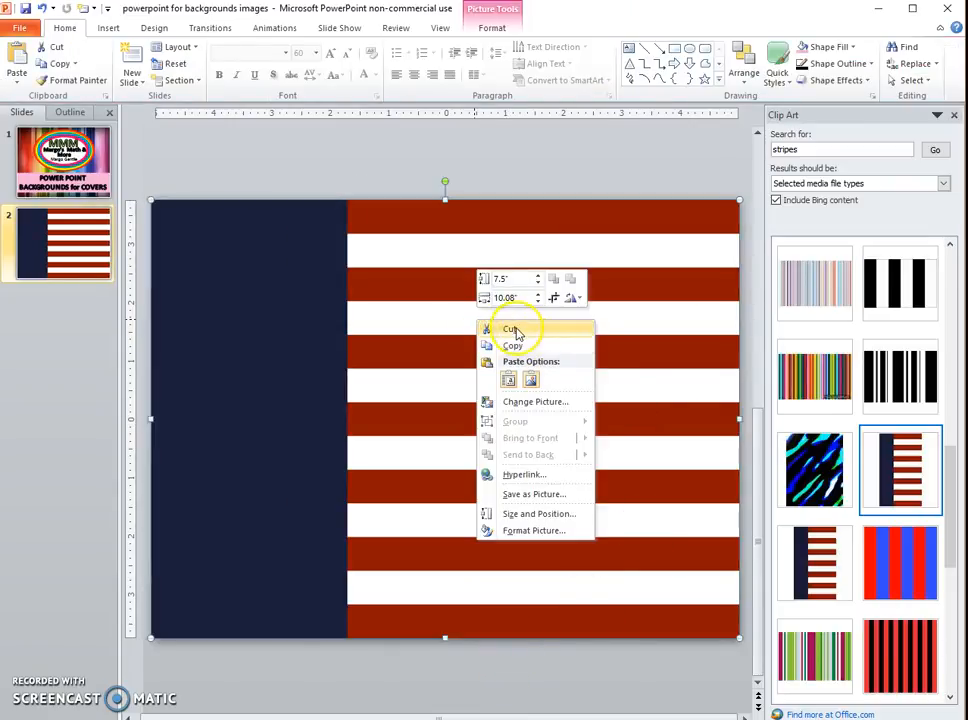
click(512, 330)
click(802, 652)
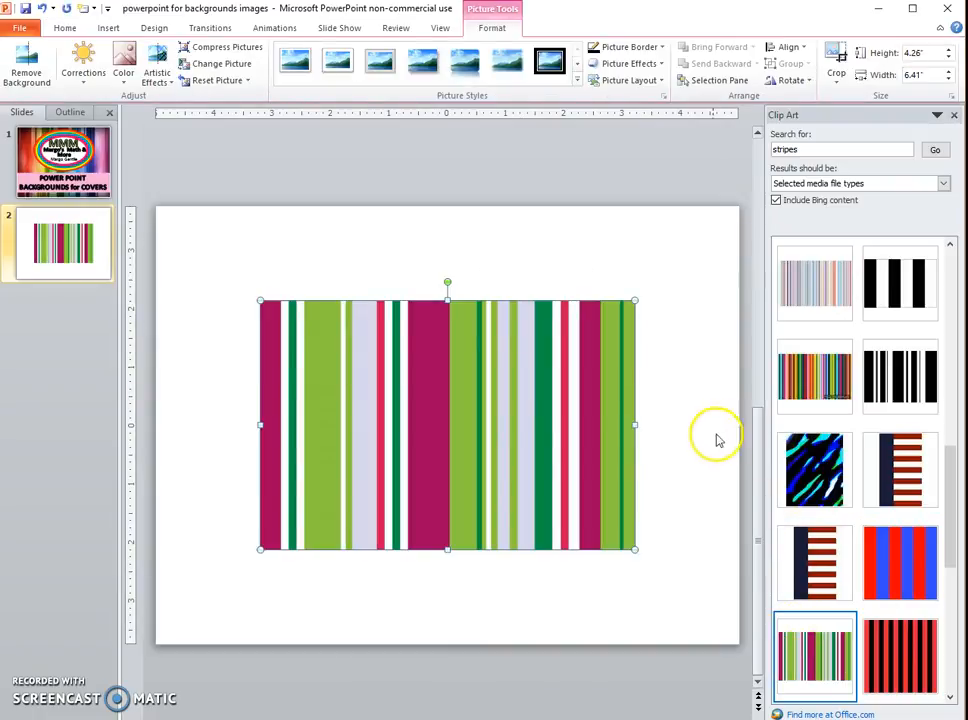
Stretch the magenta and green striped picture to fill the slide, 7.5 inches high and 10 inches wide.
drag(635, 424, 739, 418)
drag(253, 410, 156, 398)
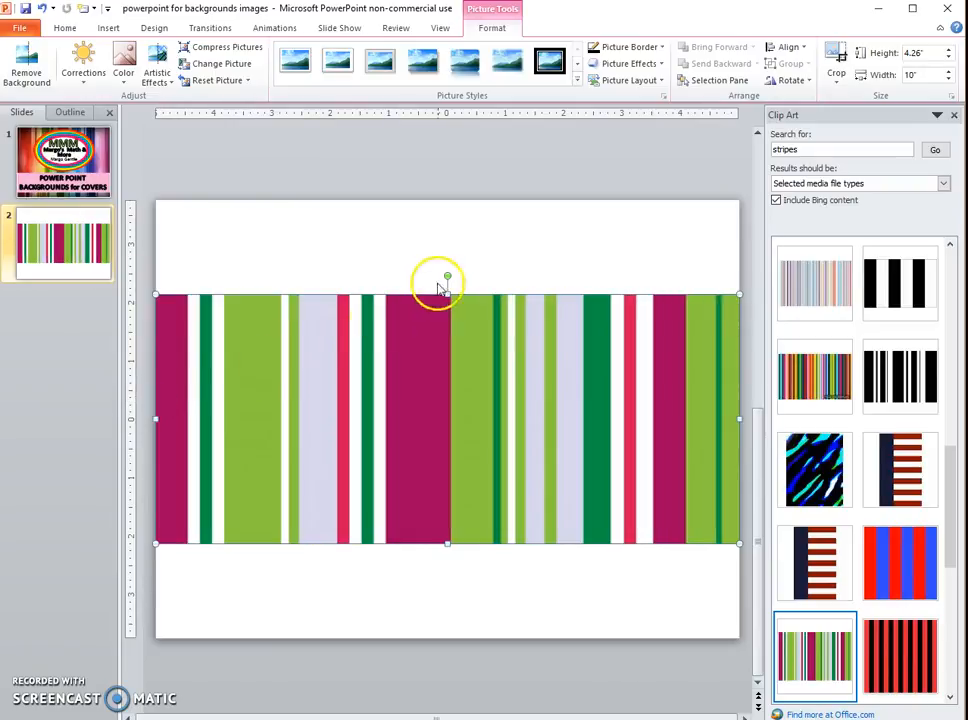
drag(446, 294, 460, 199)
drag(446, 543, 436, 638)
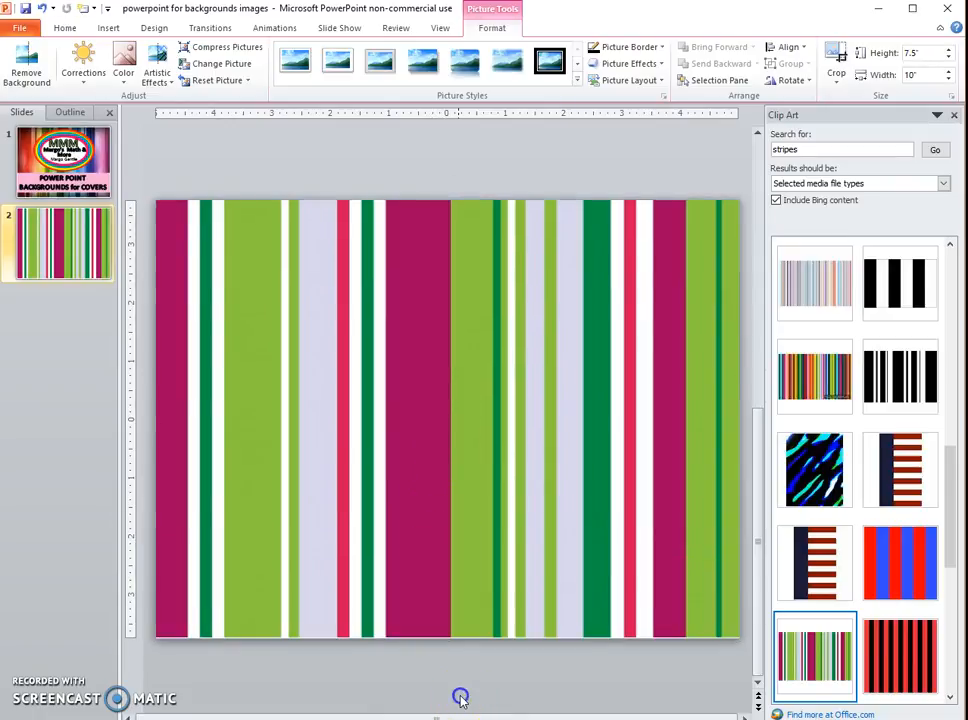
click(456, 694)
Cut the magenta and green picture and insert the red and black striped clip art in its place.
right_click(535, 347)
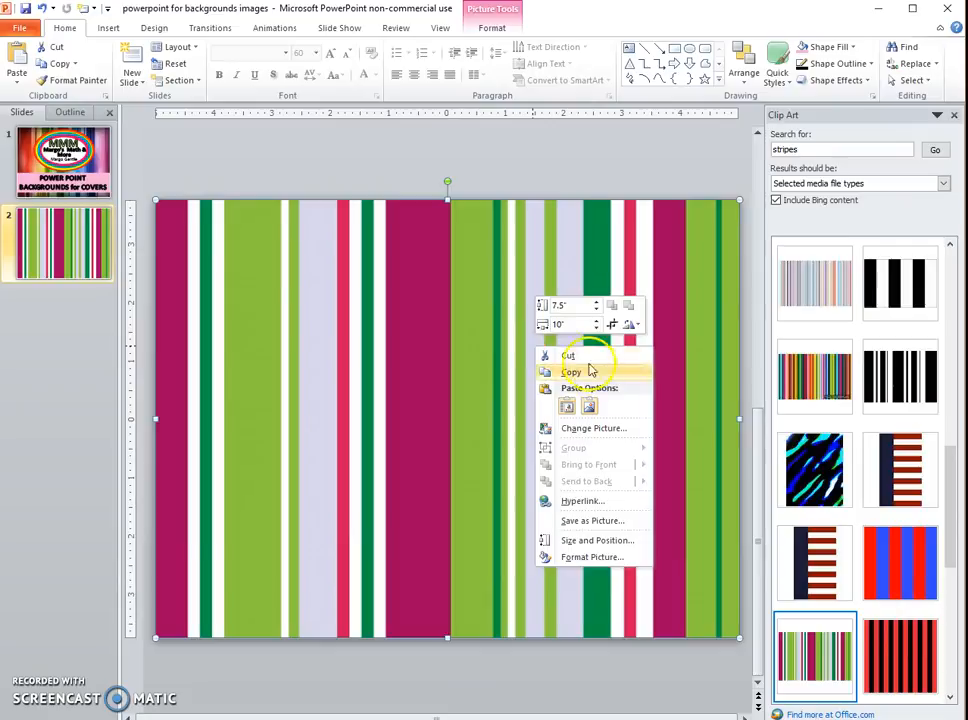
click(560, 355)
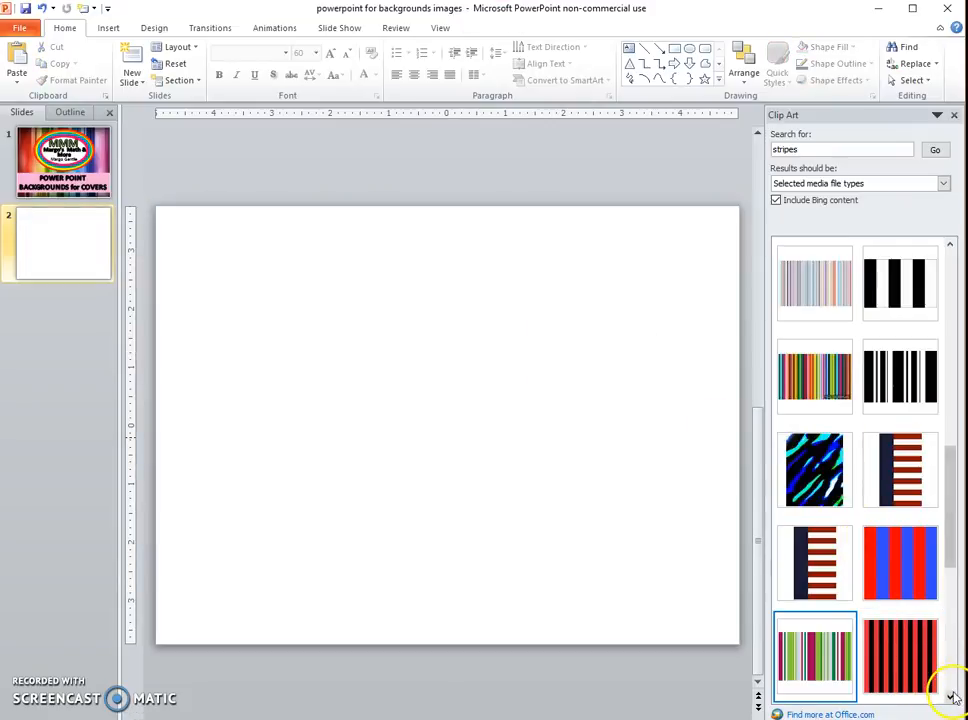
click(951, 696)
click(951, 696)
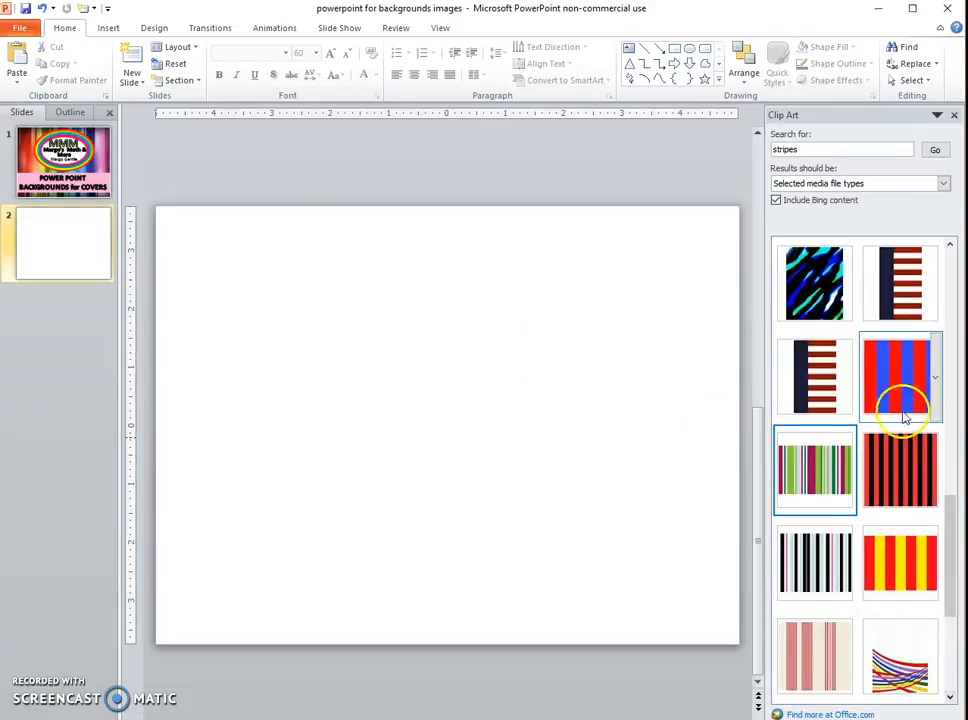
click(886, 471)
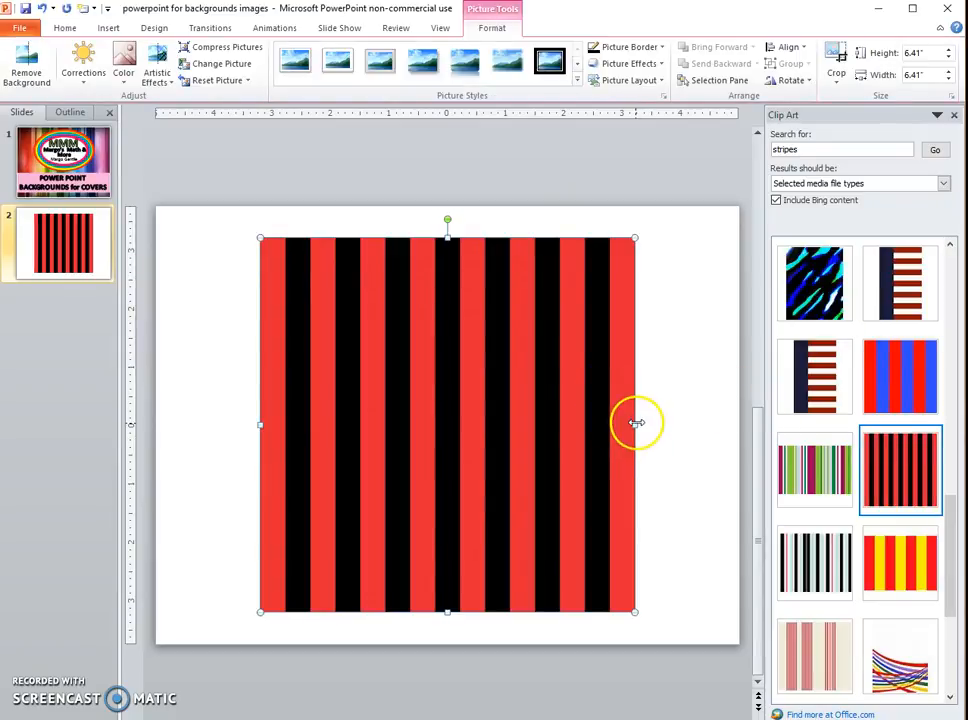
Stretch the red and black striped picture to 10 inches wide and over the slide's full height.
drag(635, 423, 739, 423)
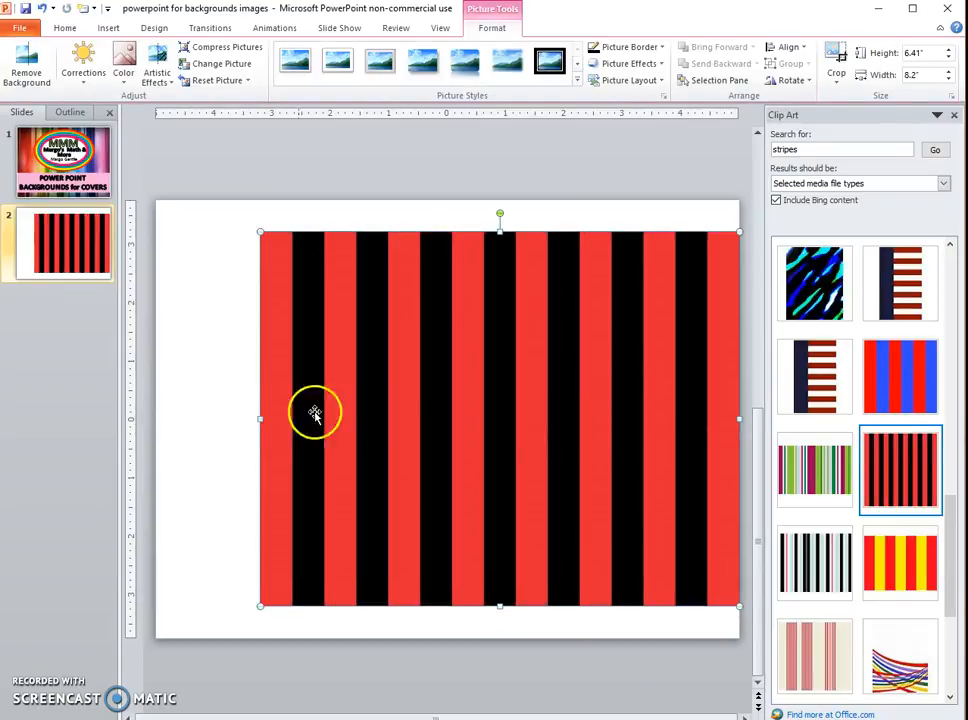
drag(259, 417, 156, 400)
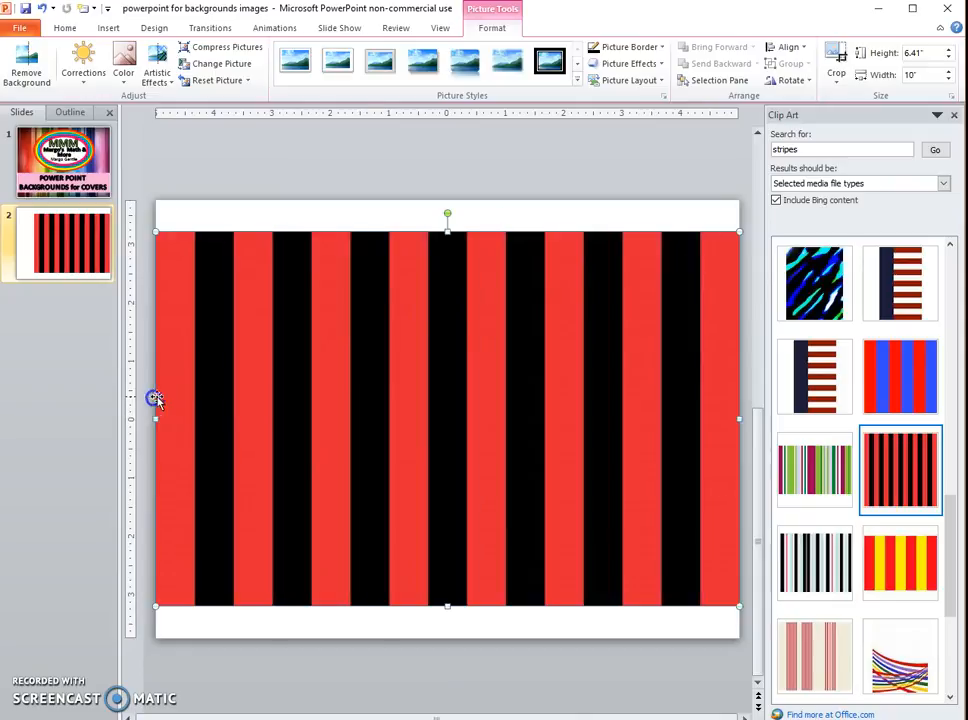
drag(447, 235, 450, 198)
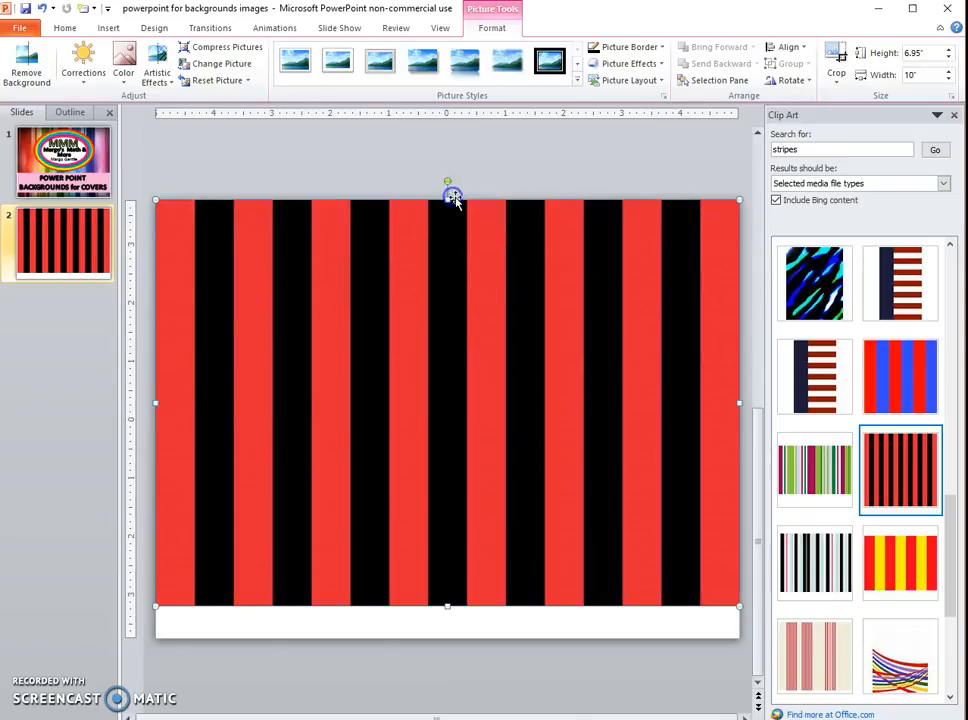
drag(445, 607, 443, 677)
click(443, 677)
Cut the red and black striped picture from slide 2.
click(566, 449)
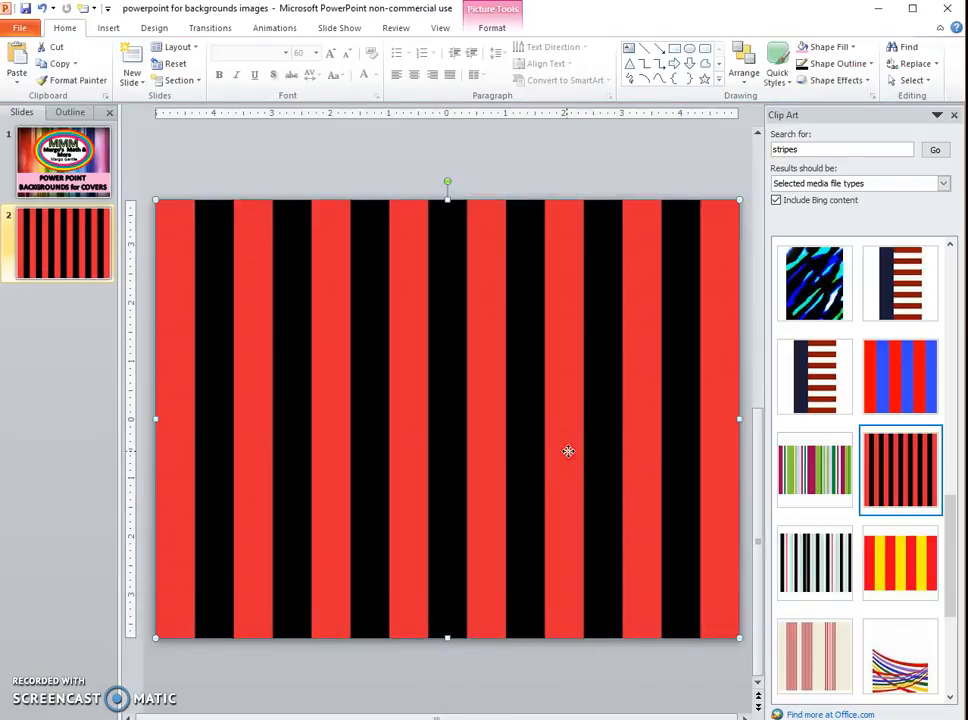
right_click(566, 449)
click(612, 460)
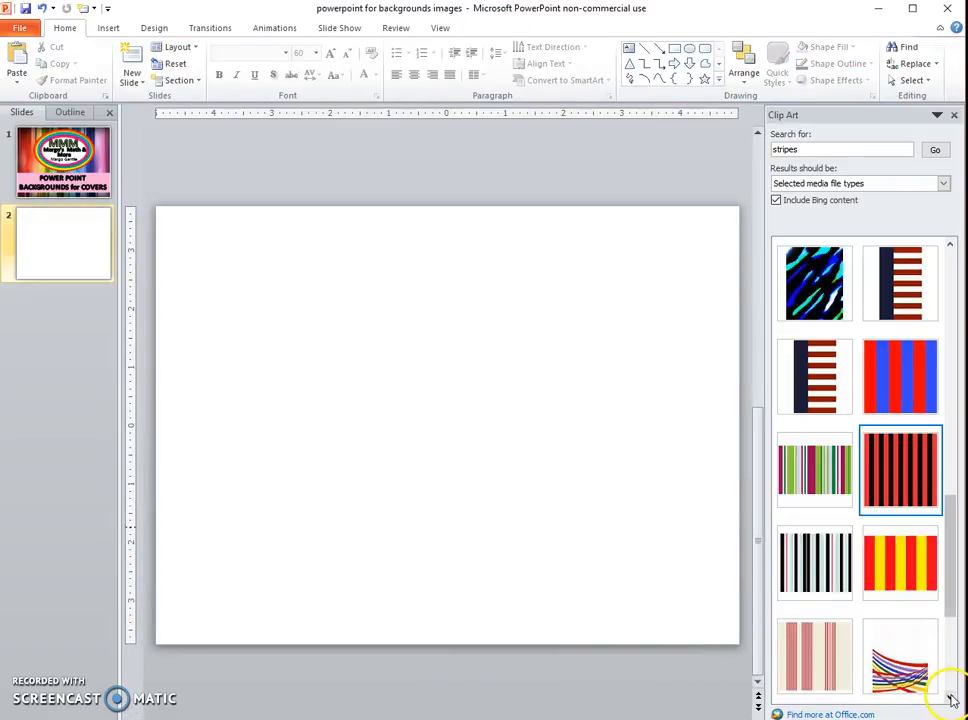
Try to insert the clip art with thin vertical rainbow-coloured streaks on slide 2.
click(951, 697)
click(951, 697)
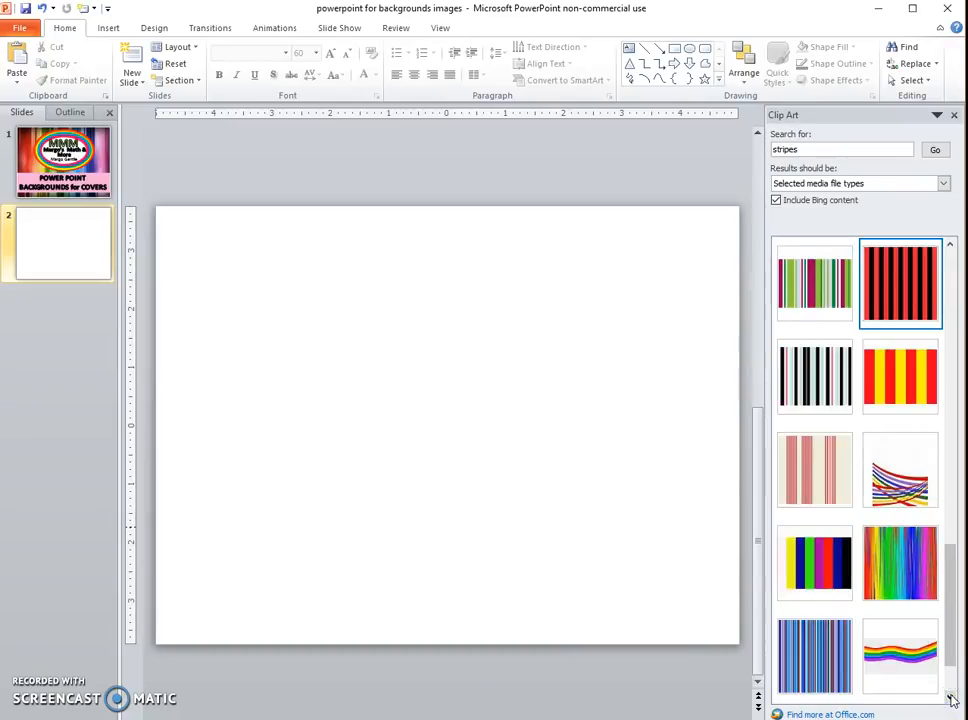
click(951, 697)
click(903, 452)
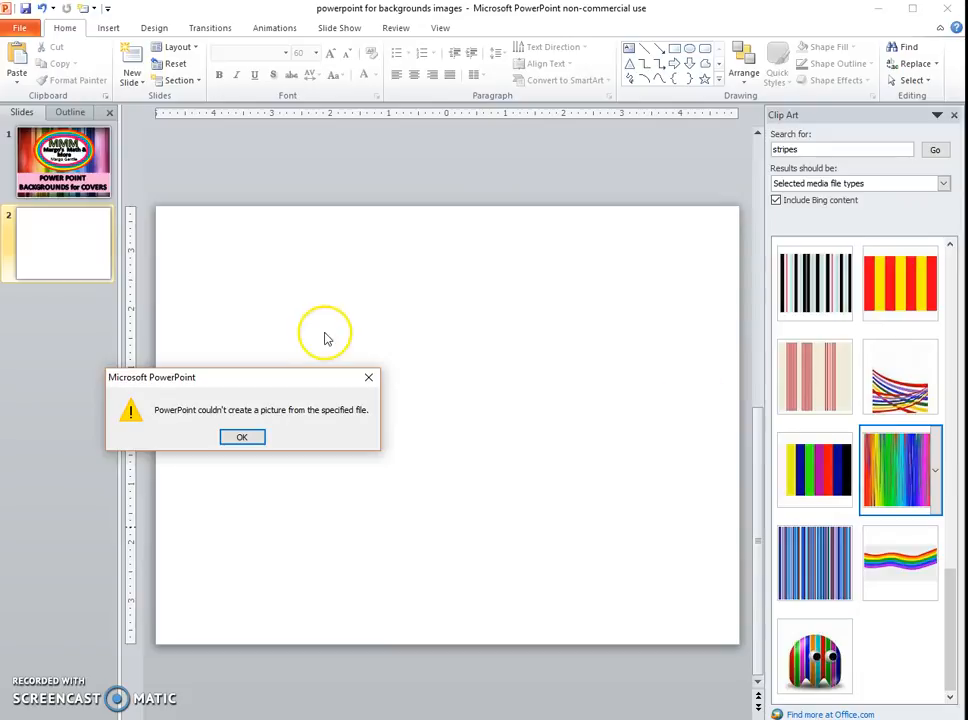
click(368, 377)
Insert the wavy rainbow clip art and stretch it to fill slide 2, 7.5 inches high and edge to edge.
click(910, 575)
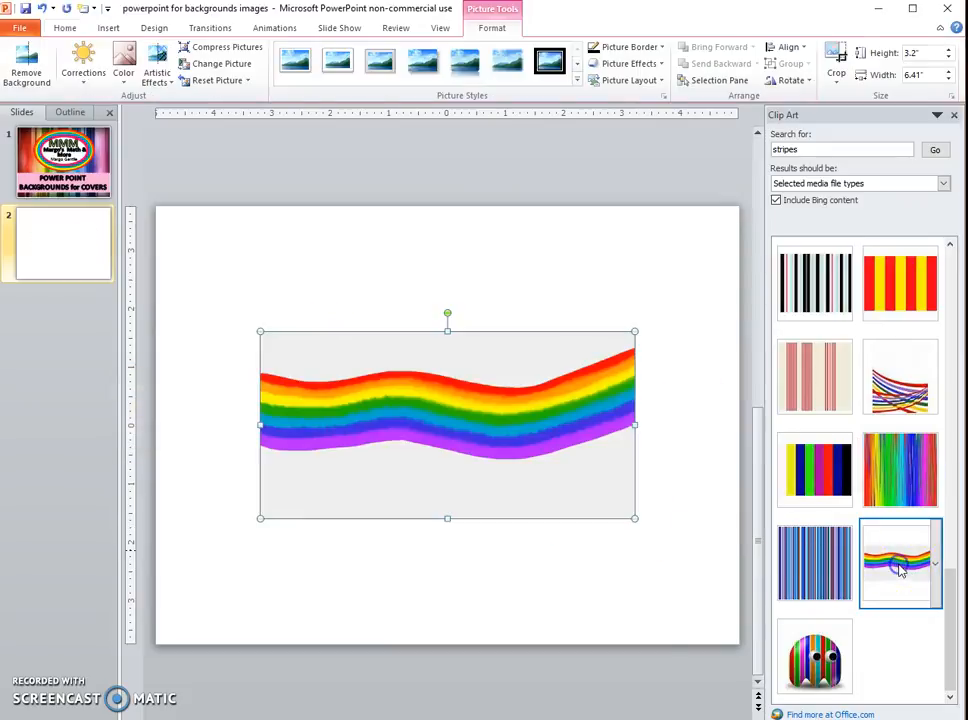
drag(447, 330, 447, 206)
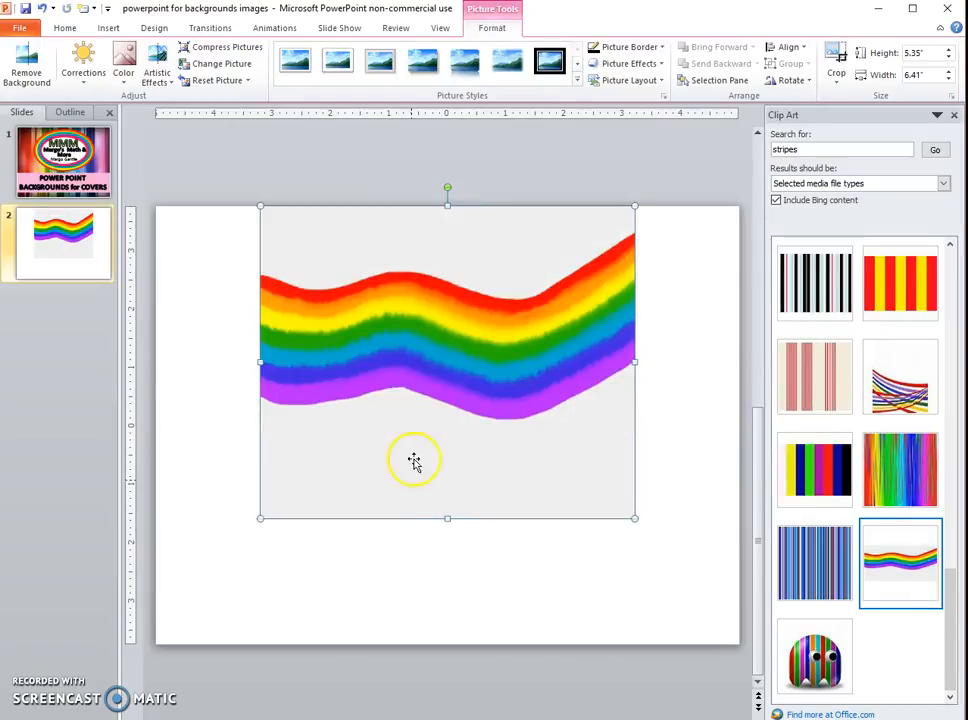
drag(447, 517, 439, 644)
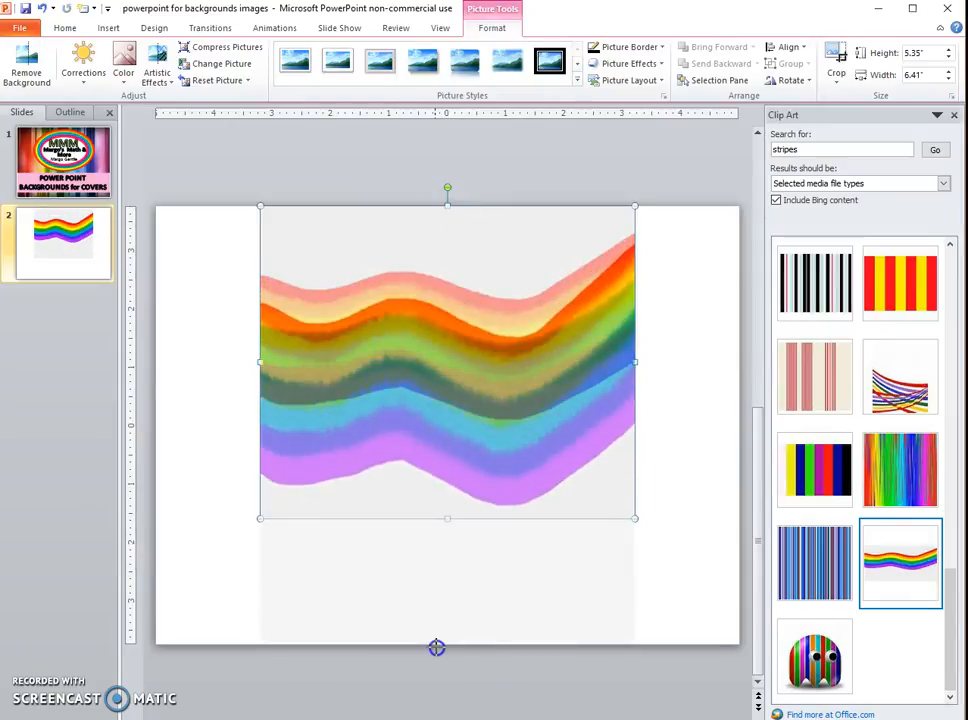
drag(260, 428, 156, 410)
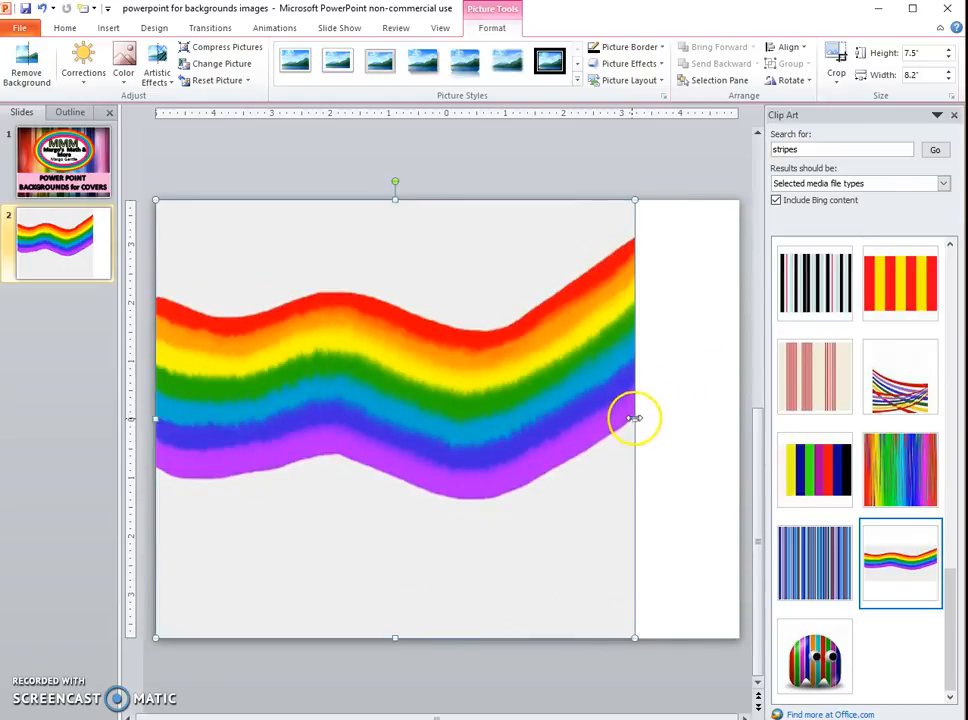
drag(633, 419, 739, 420)
click(552, 669)
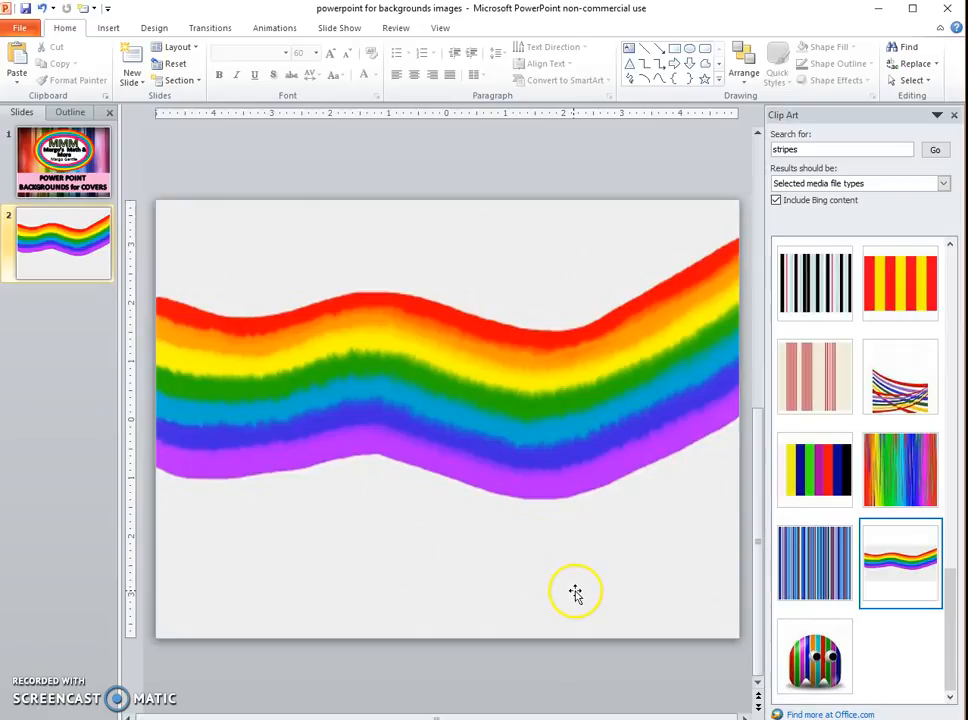
Copy the oval MMM logo from slide 1 and paste it over the rainbow background on slide 2.
click(70, 153)
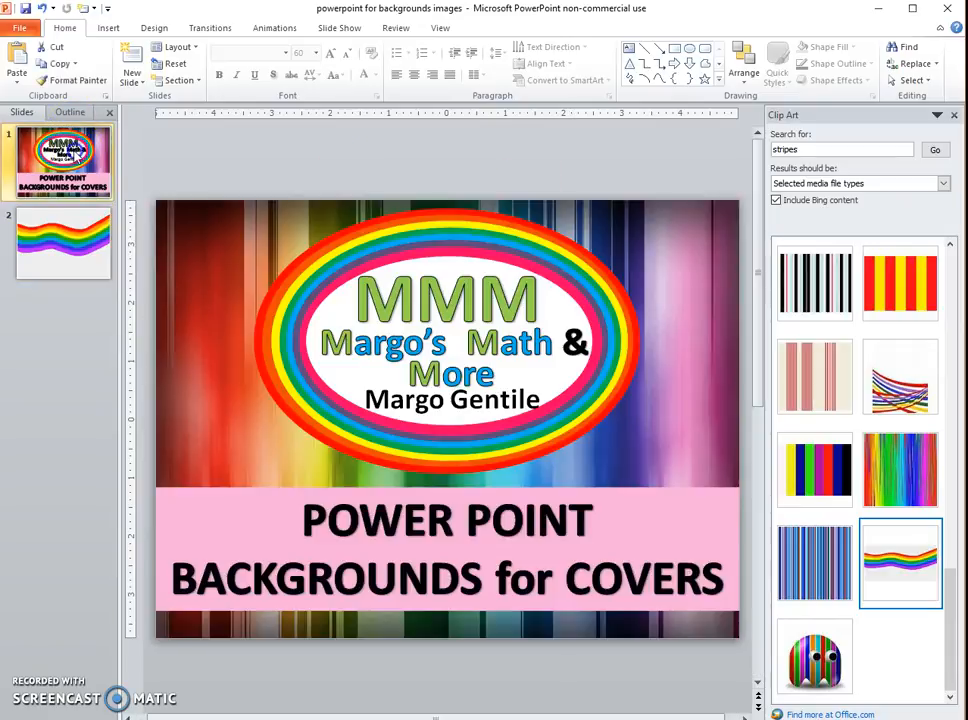
click(501, 253)
right_click(643, 244)
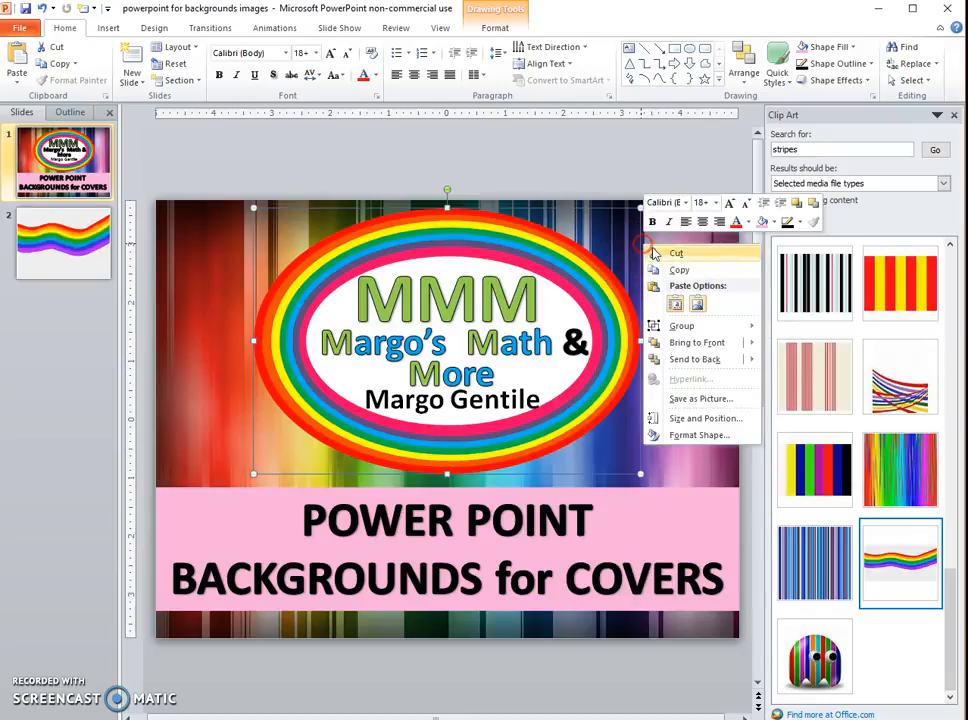
click(684, 272)
click(78, 266)
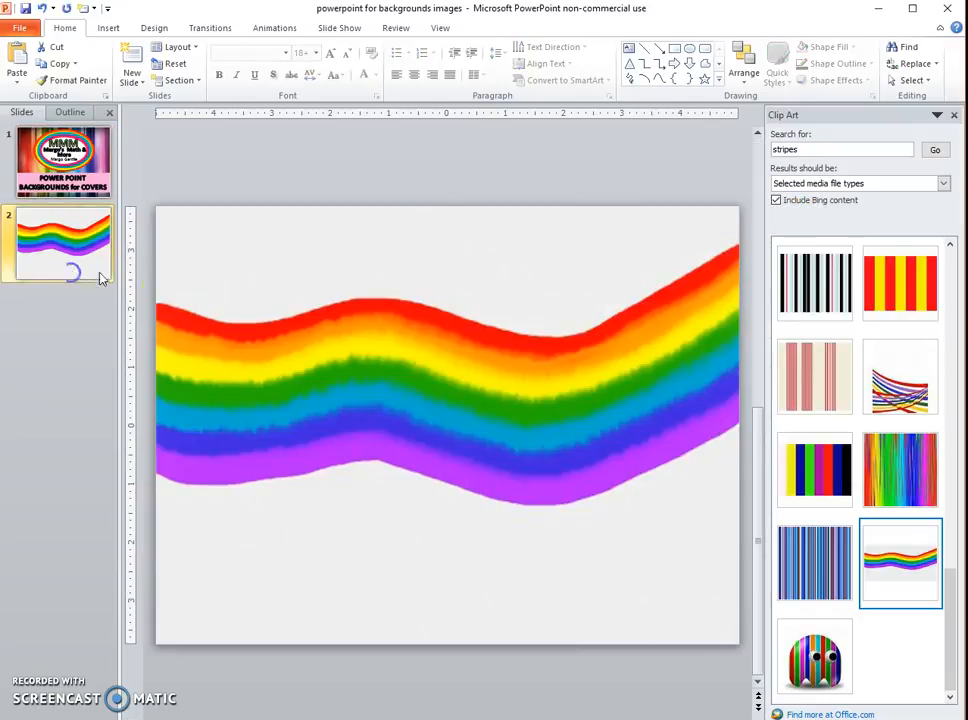
right_click(417, 256)
click(452, 259)
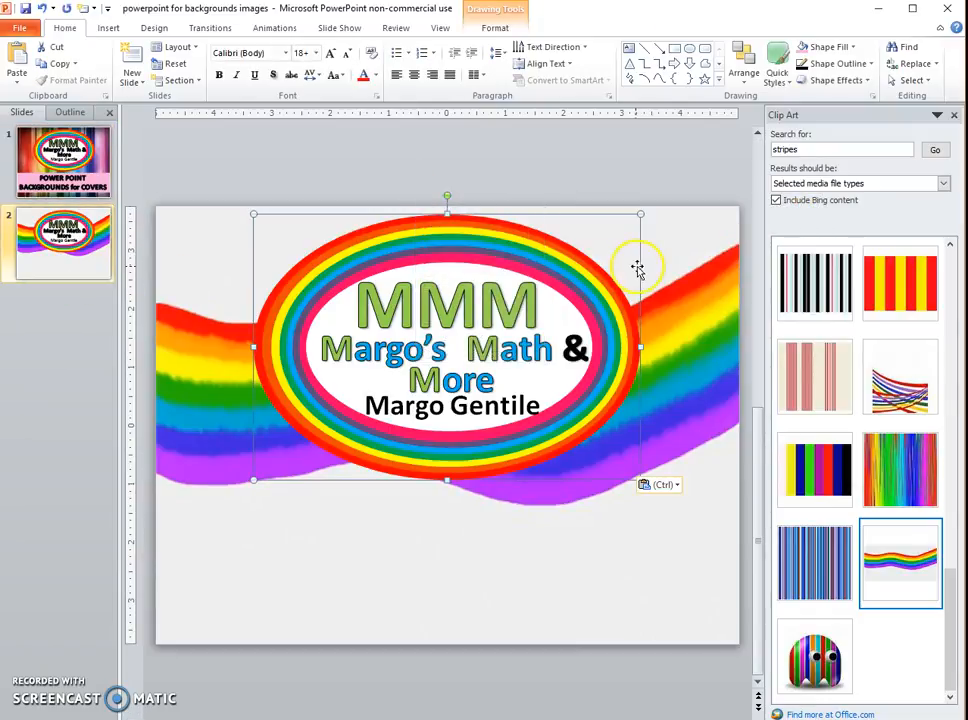
click(439, 679)
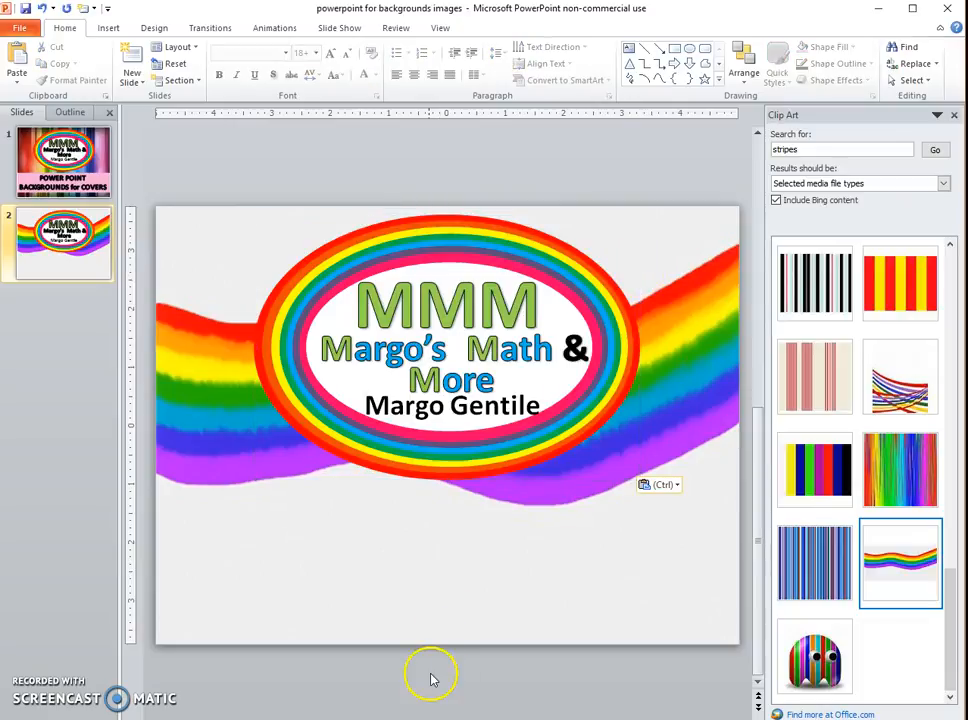
click(545, 226)
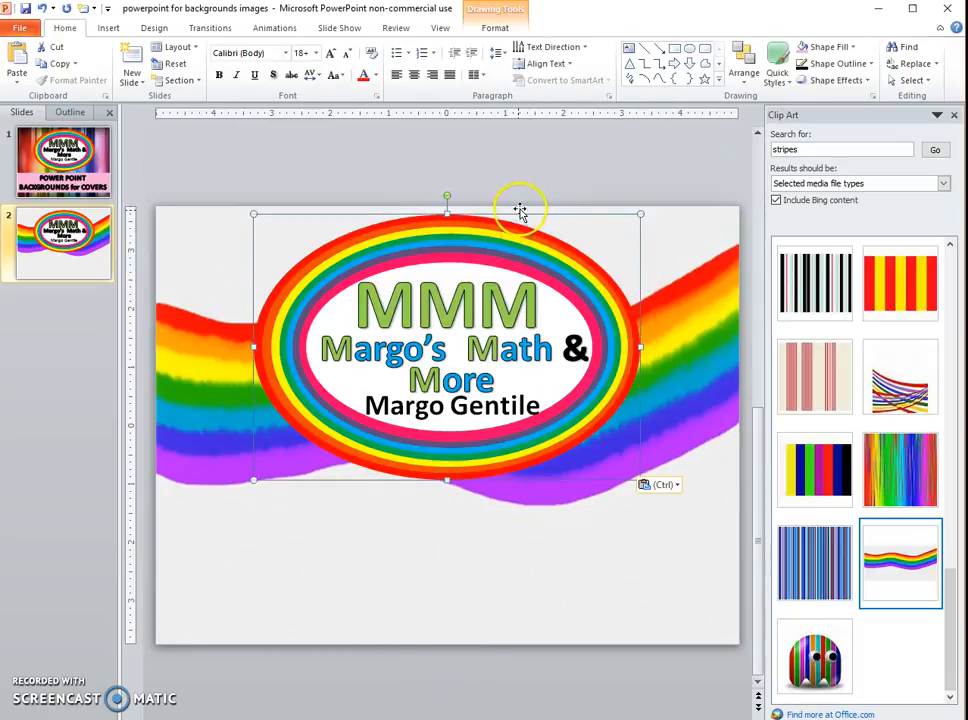
Move the oval MMM logo down to the middle of the rainbow background on slide 2.
drag(520, 213, 526, 281)
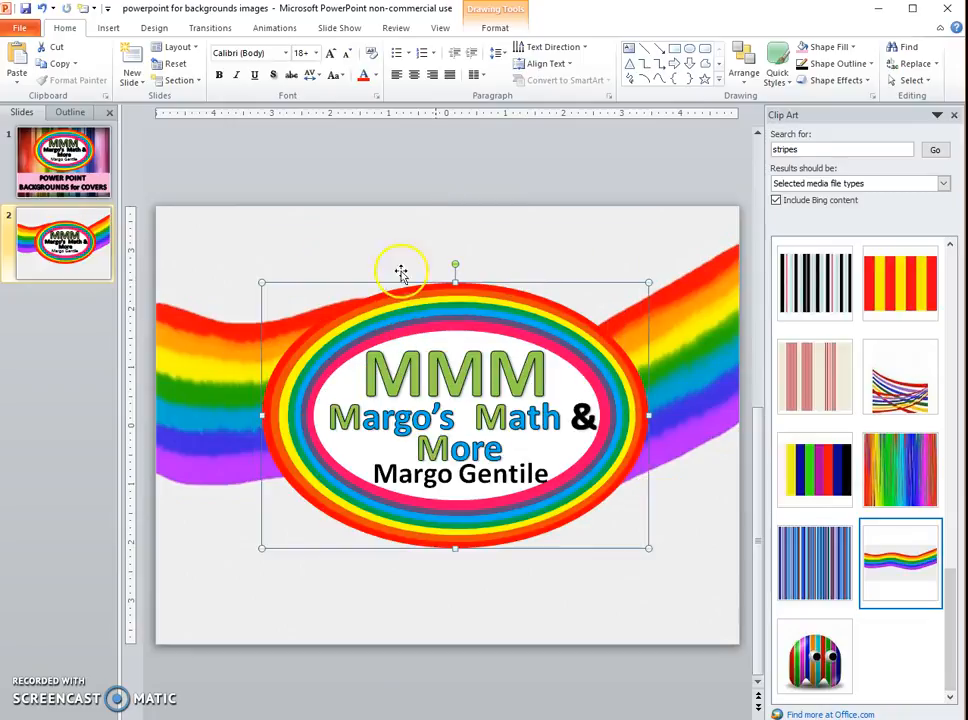
click(70, 369)
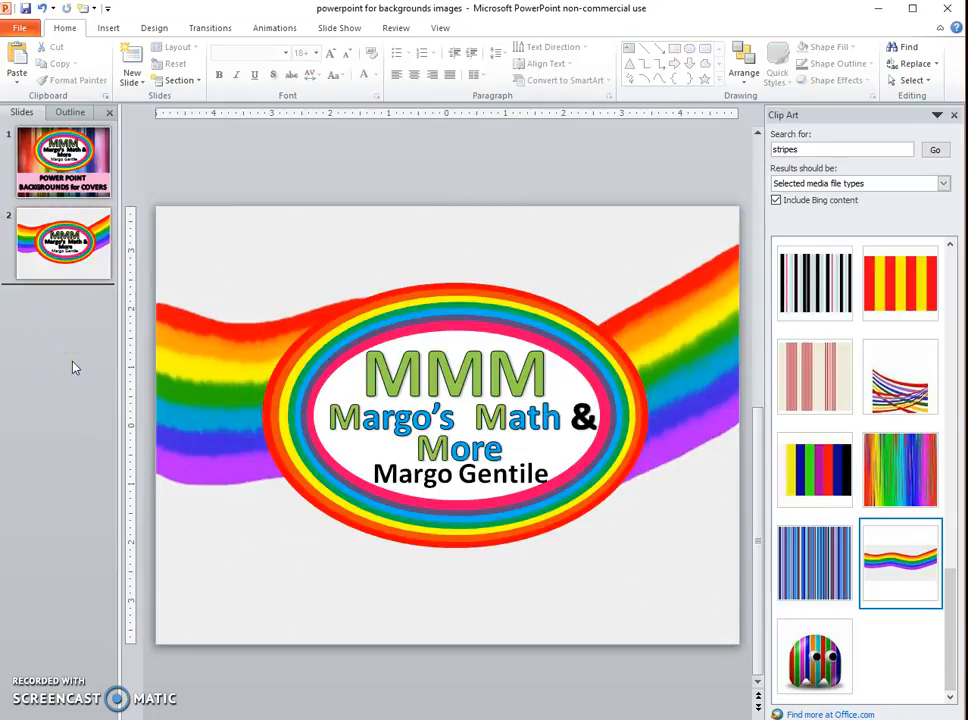
Cut the oval logo and the wavy rainbow picture from slide 2.
click(600, 362)
click(525, 341)
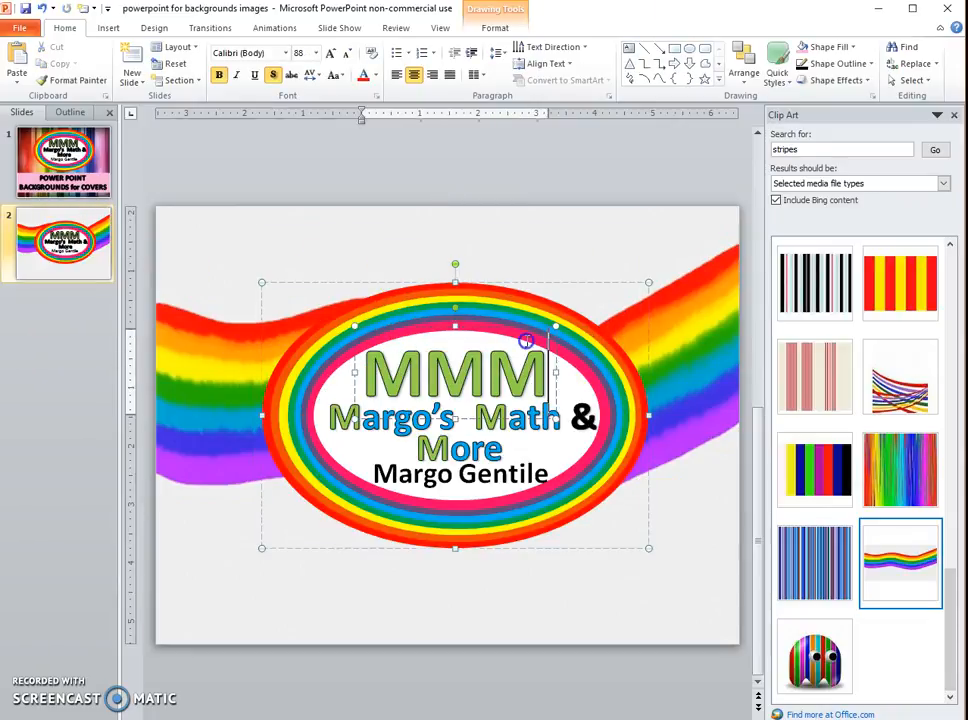
right_click(567, 284)
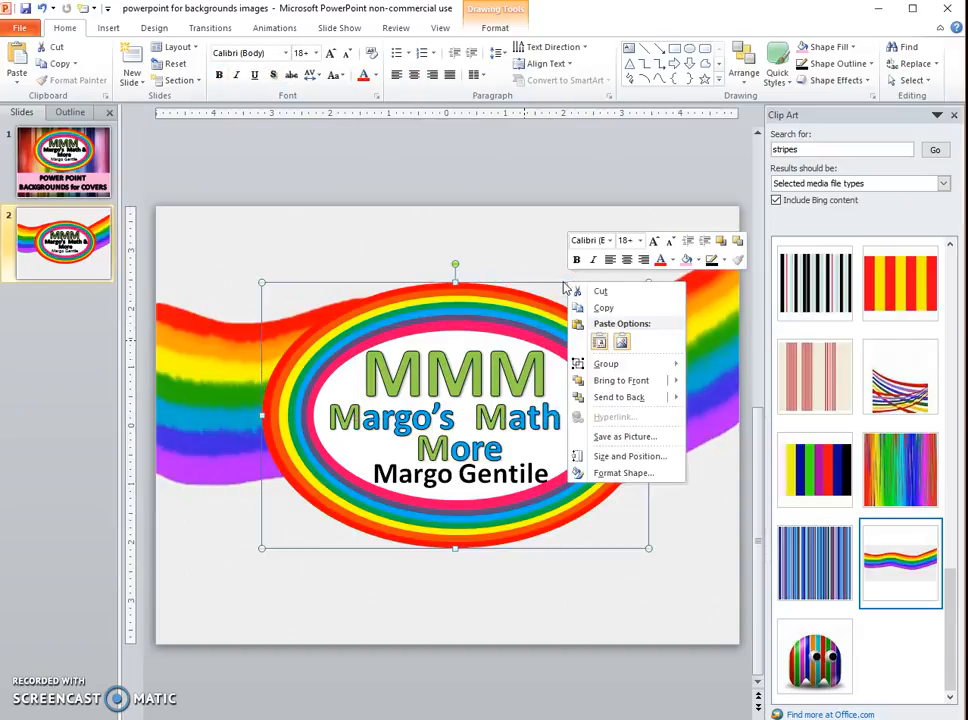
click(598, 290)
click(655, 357)
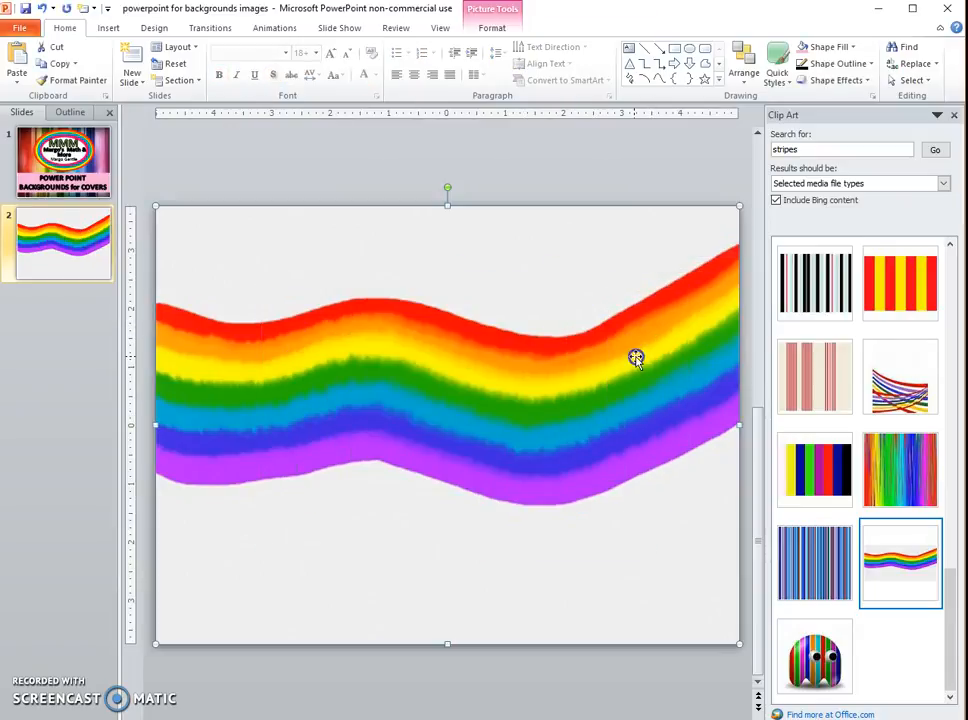
right_click(636, 357)
click(665, 371)
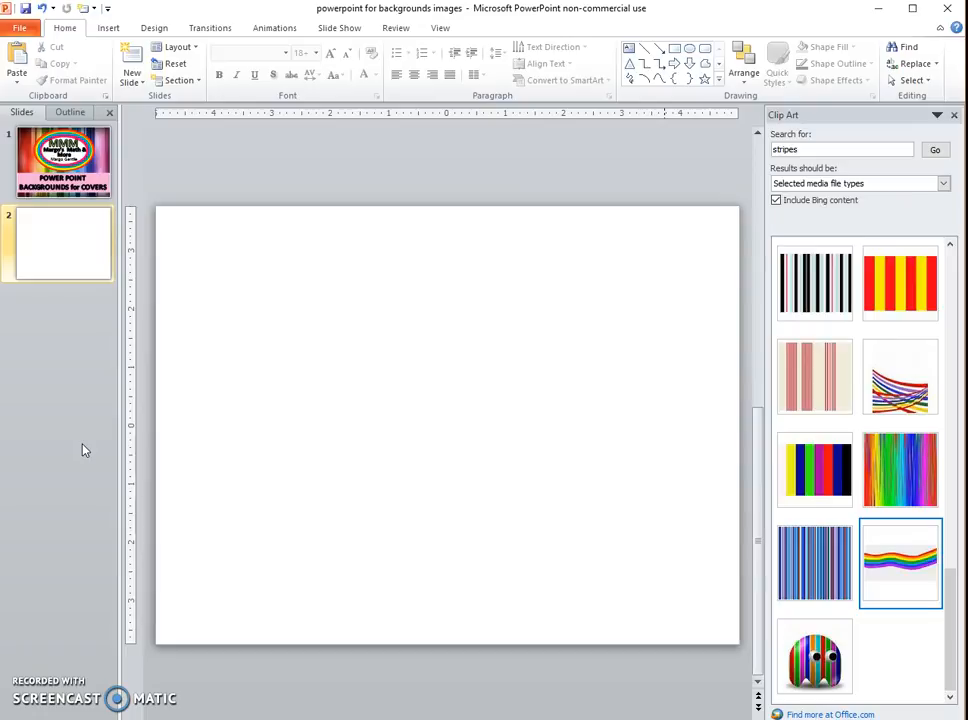
Insert the red and blue vertical-striped clip art and stretch it edge to edge over slide 2, 10 inches wide and 7.5 inches high.
click(950, 247)
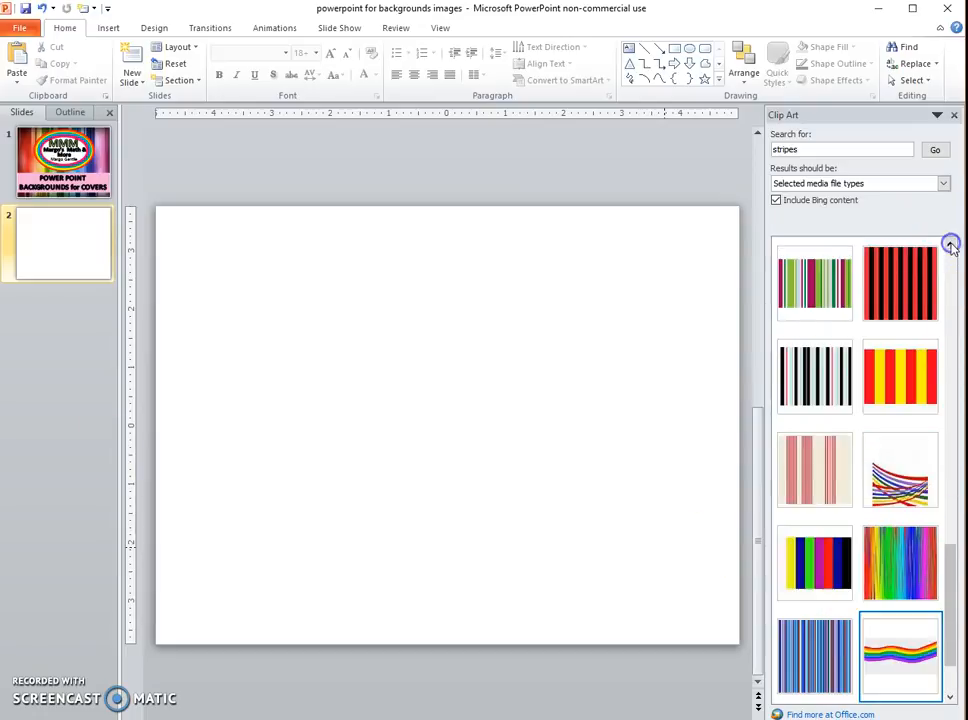
click(950, 247)
click(886, 283)
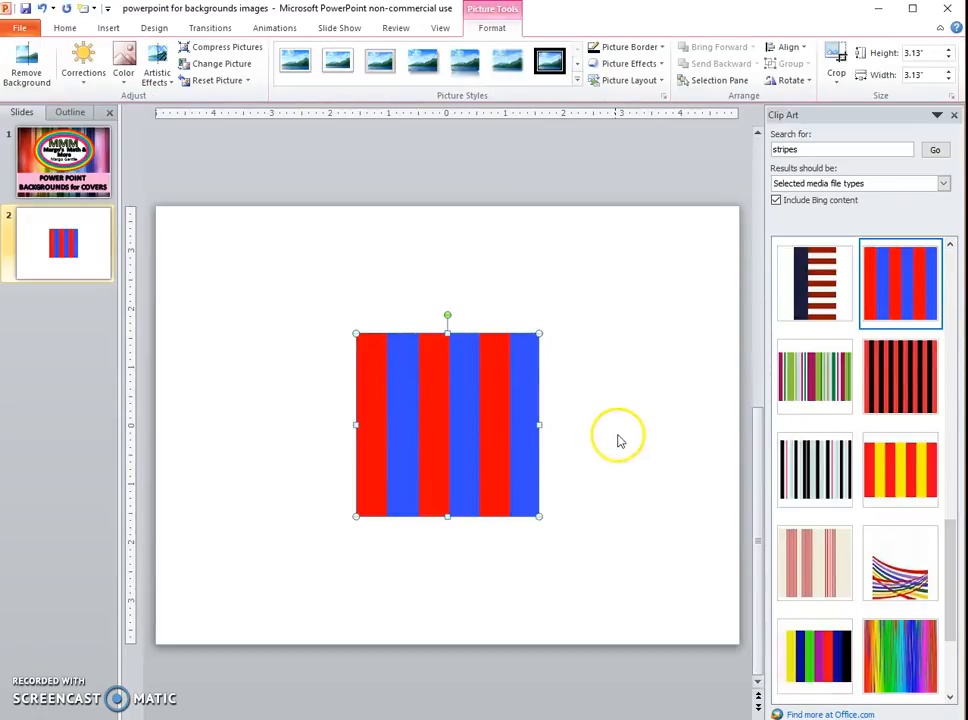
drag(549, 424, 740, 415)
drag(356, 424, 156, 418)
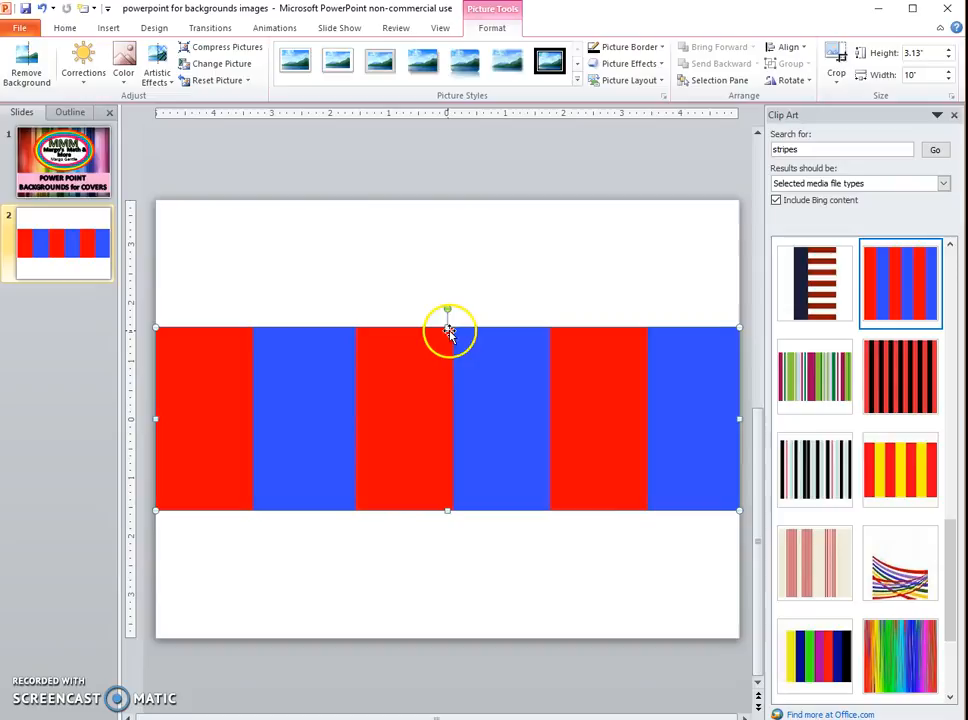
drag(447, 322, 471, 201)
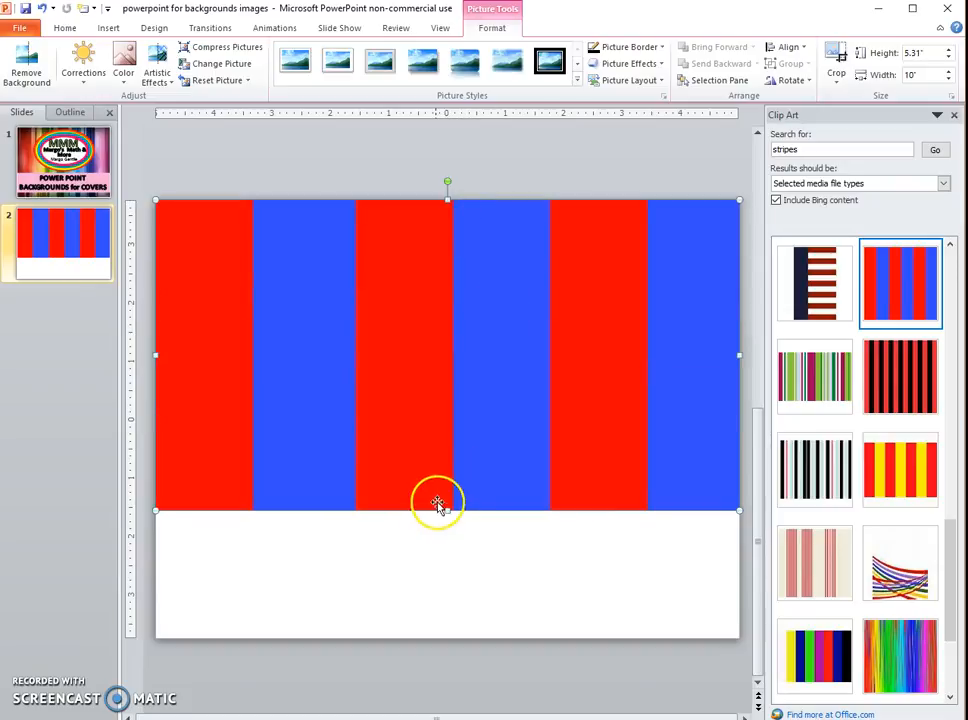
drag(447, 510, 454, 640)
click(505, 681)
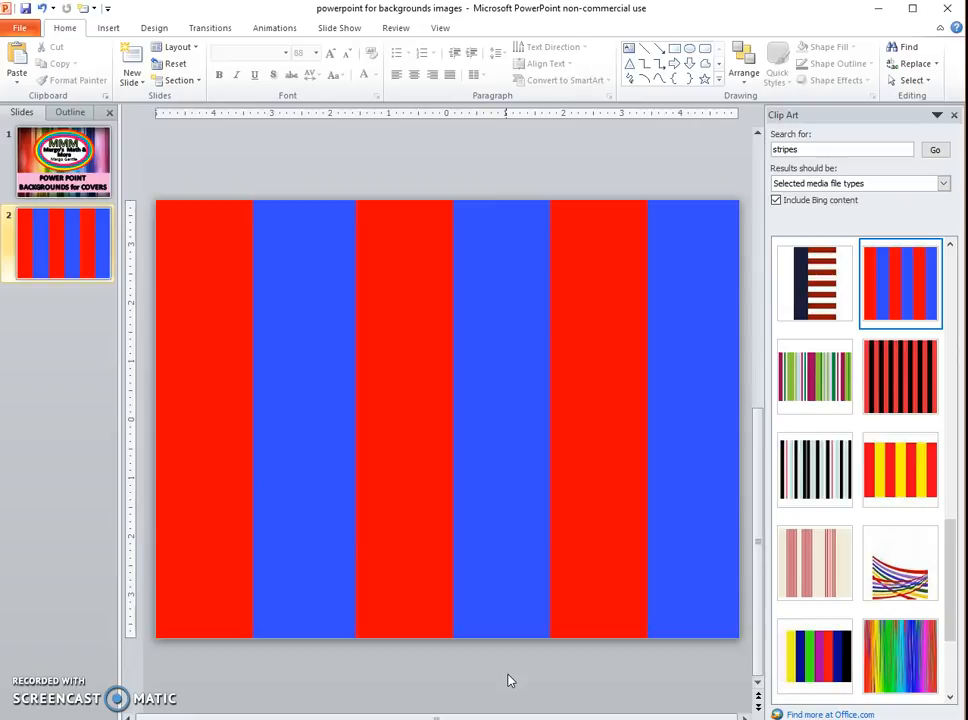
Show the gridlines and narrow the striped picture from its right edge to about 5.17 inches wide.
click(440, 29)
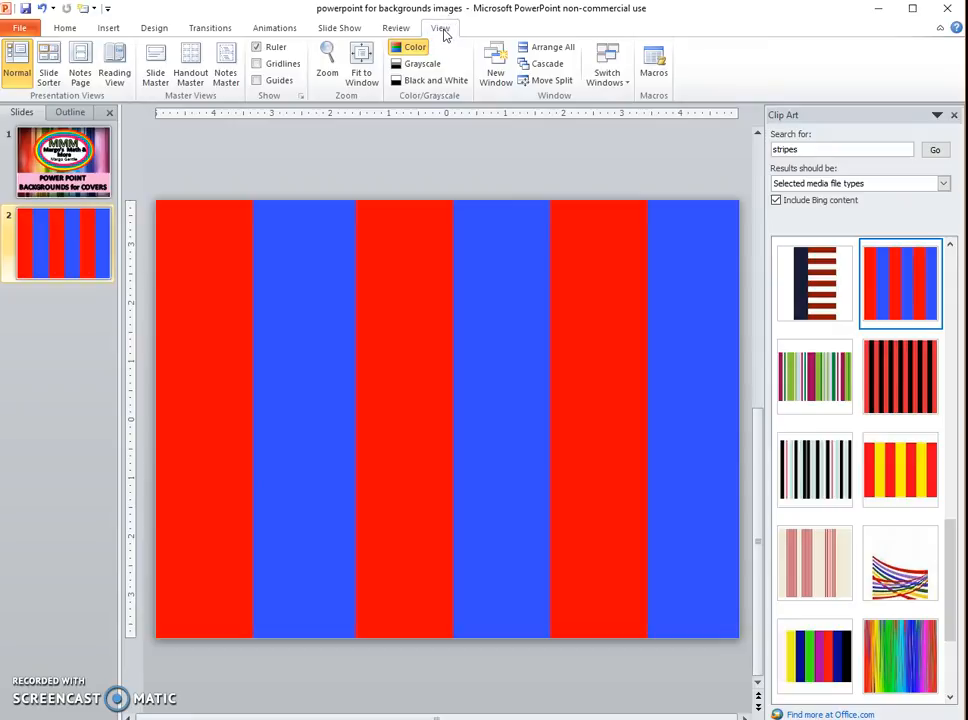
click(257, 64)
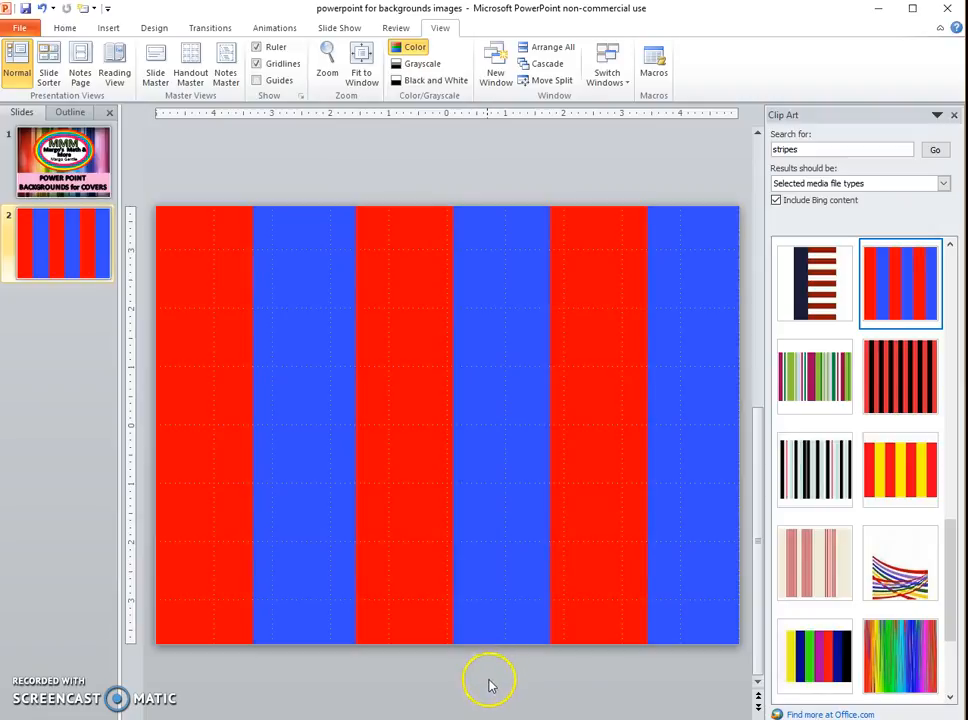
click(449, 239)
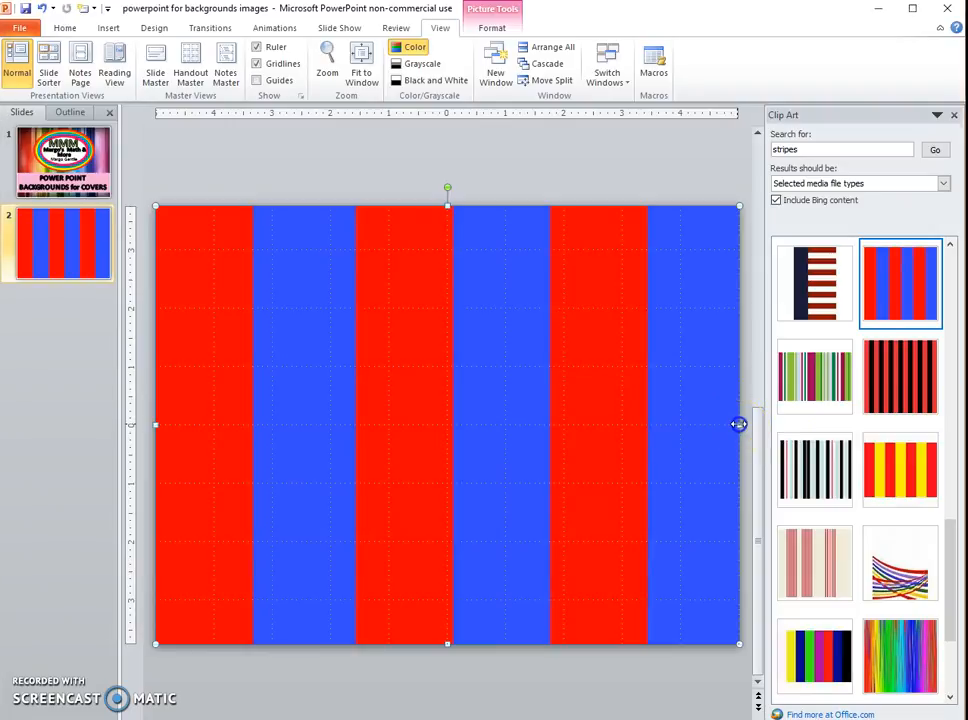
drag(737, 424, 511, 409)
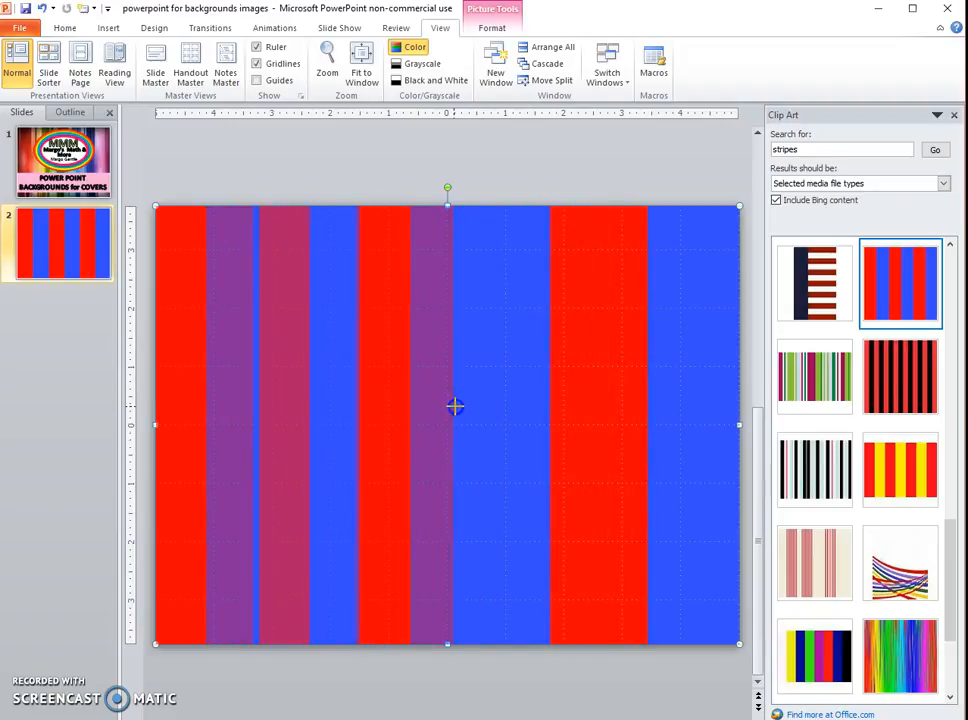
drag(455, 405, 456, 408)
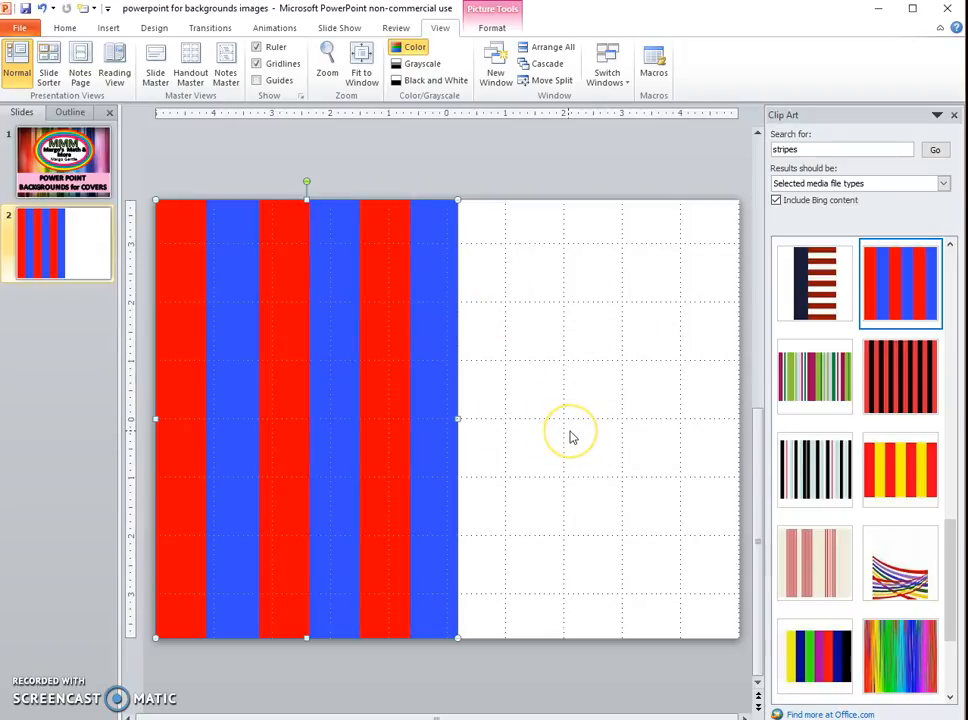
Duplicate the narrowed striped picture and place the copy flush against the right edge of the original.
right_click(457, 293)
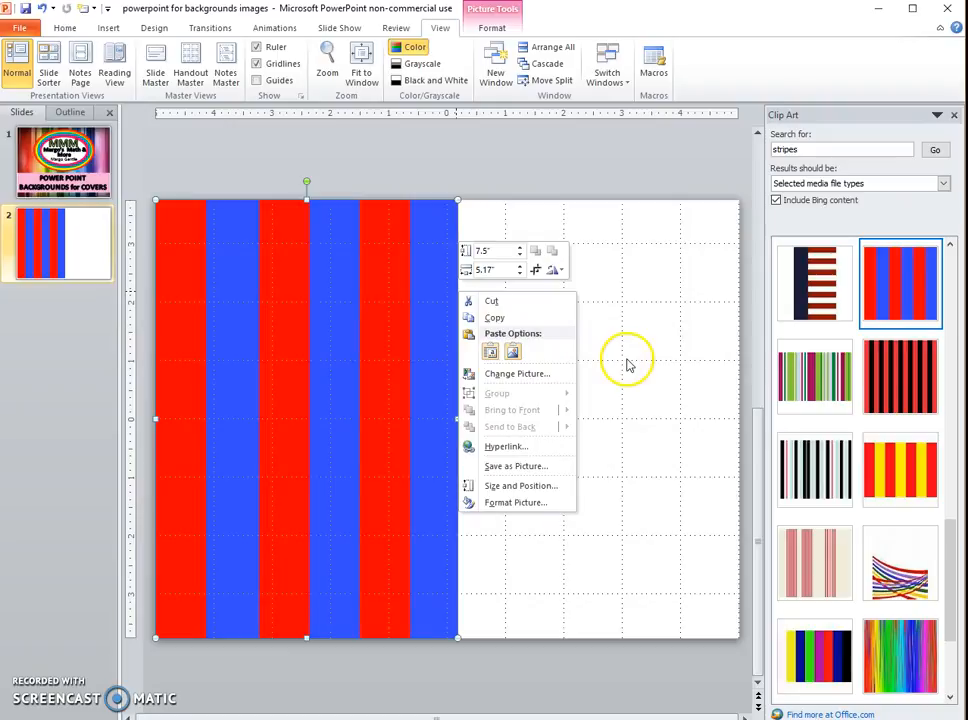
click(495, 318)
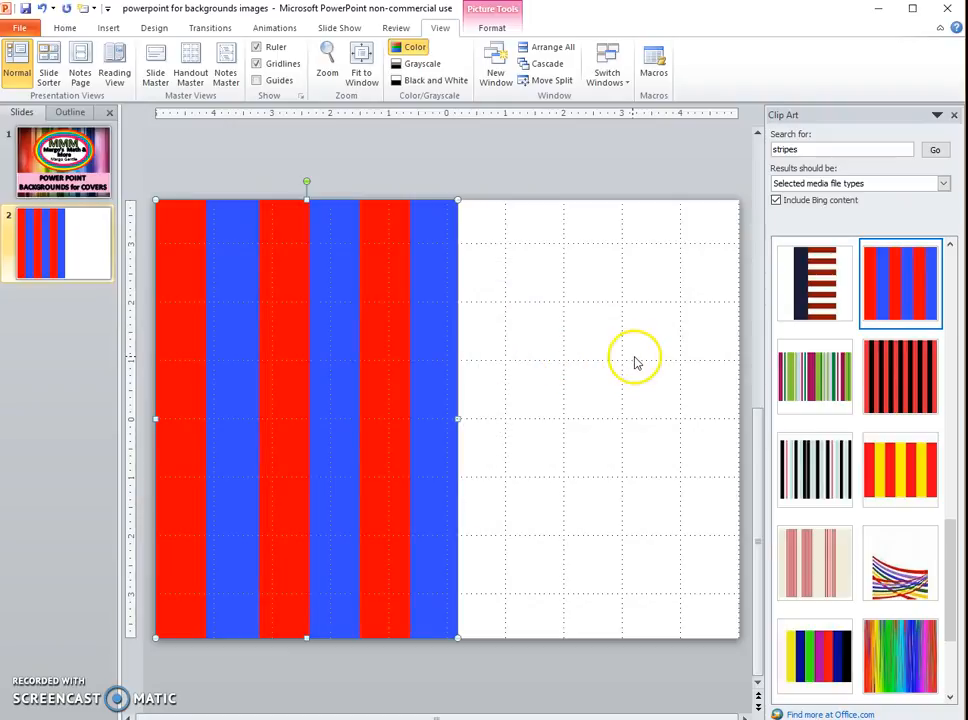
right_click(541, 343)
click(573, 404)
drag(359, 298, 647, 285)
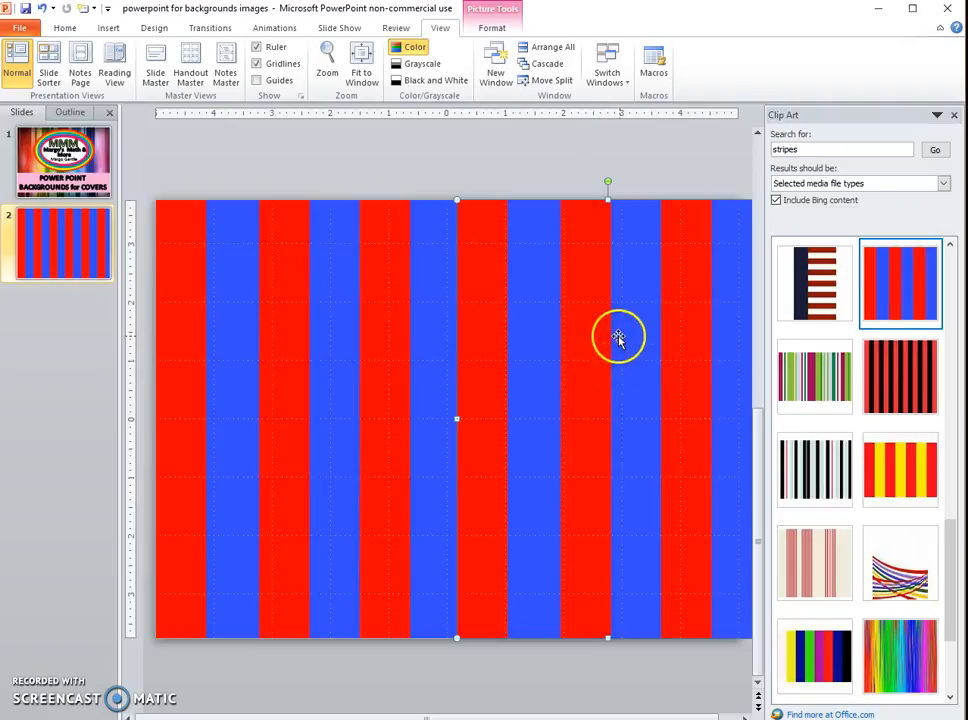
click(417, 163)
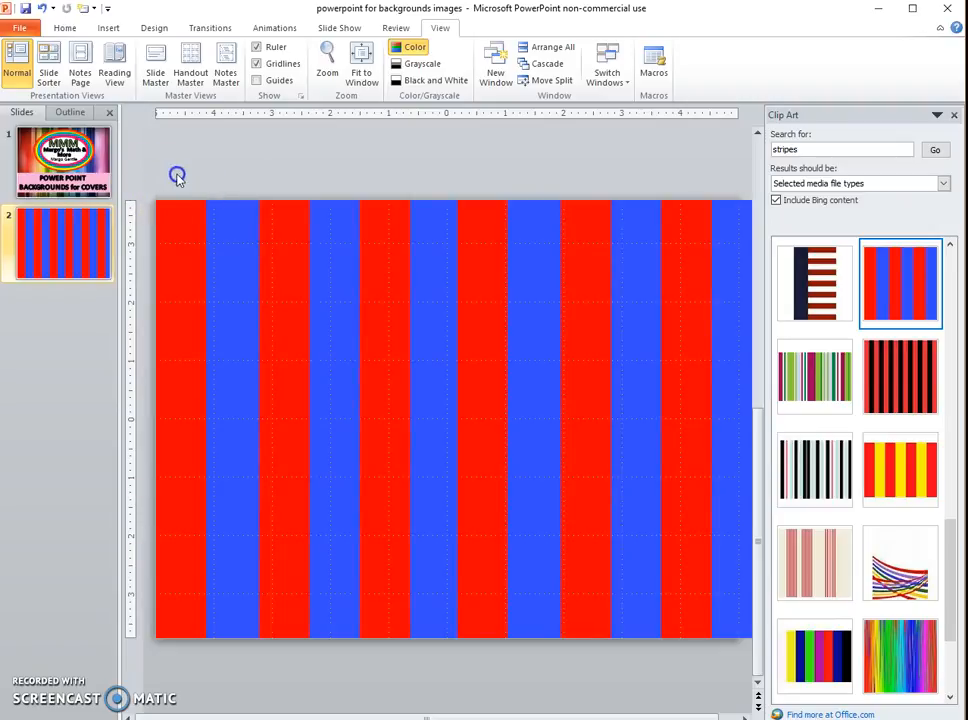
Select both striped pictures and group them into one object.
mouse_move(165, 190)
mouse_down()
mouse_move(359, 188)
mouse_move(689, 216)
mouse_move(780, 279)
mouse_move(748, 700)
mouse_up()
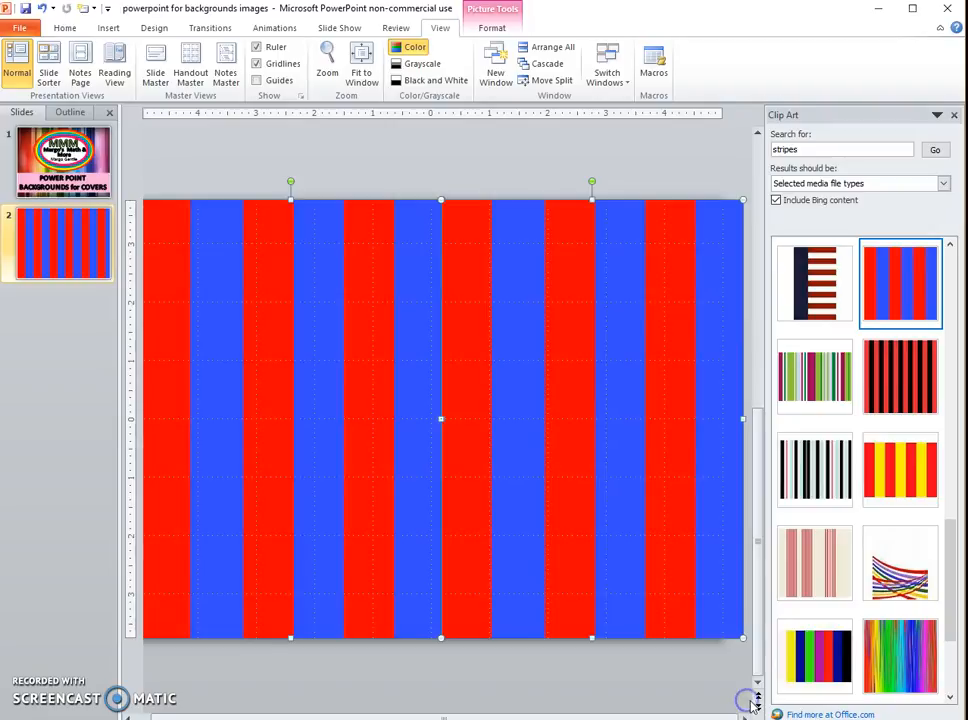
click(489, 29)
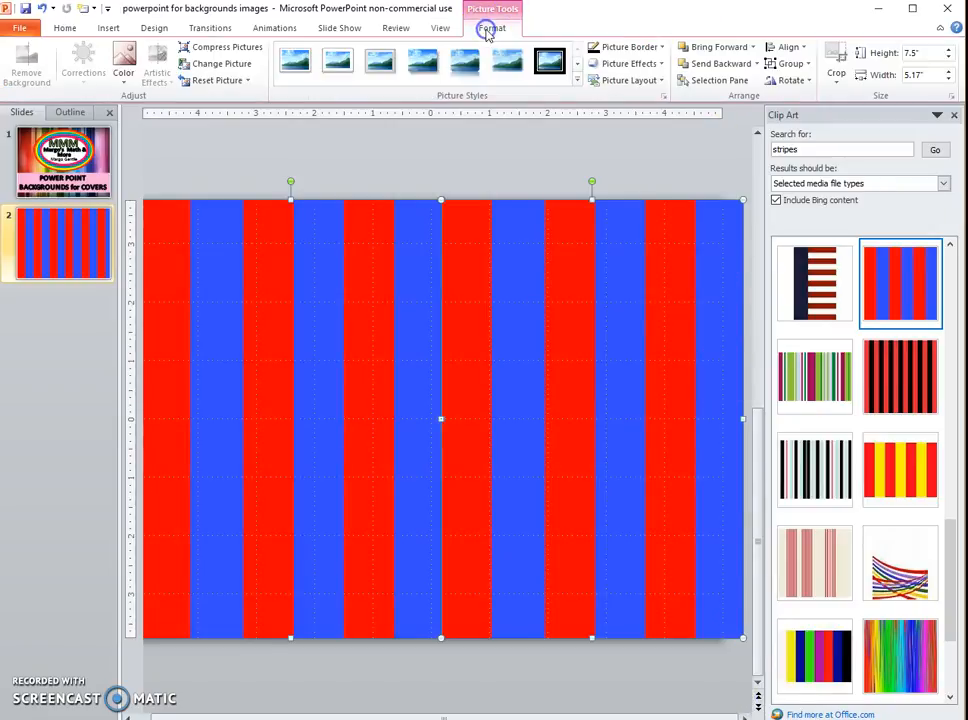
click(806, 64)
click(801, 81)
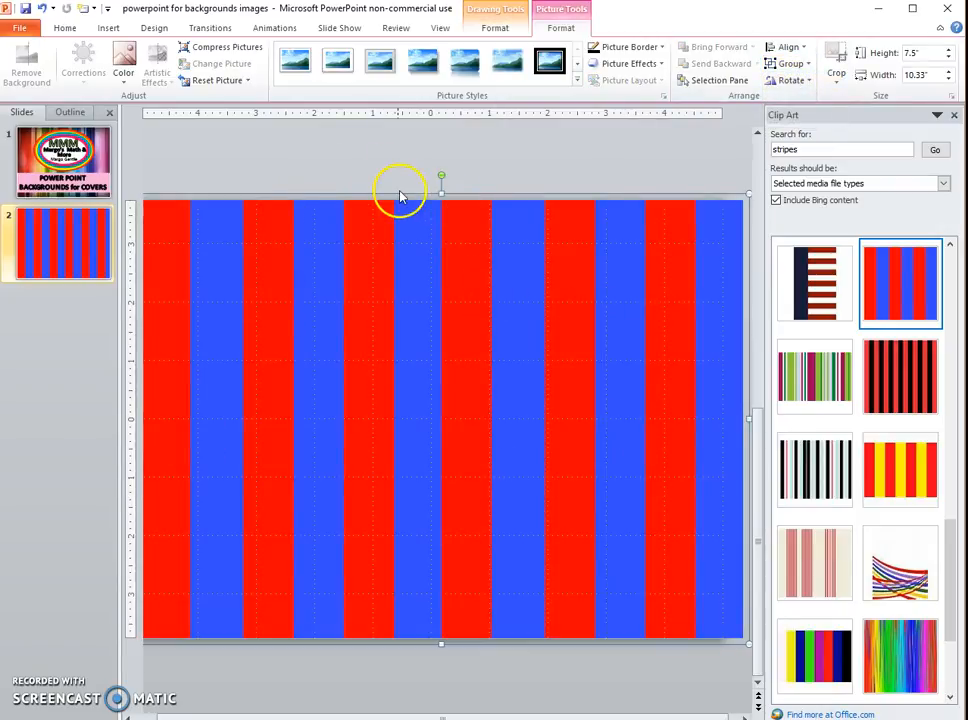
Move the striped group up past the slide's top edge and realign it with the slide's upper-left corner.
drag(400, 194, 420, 127)
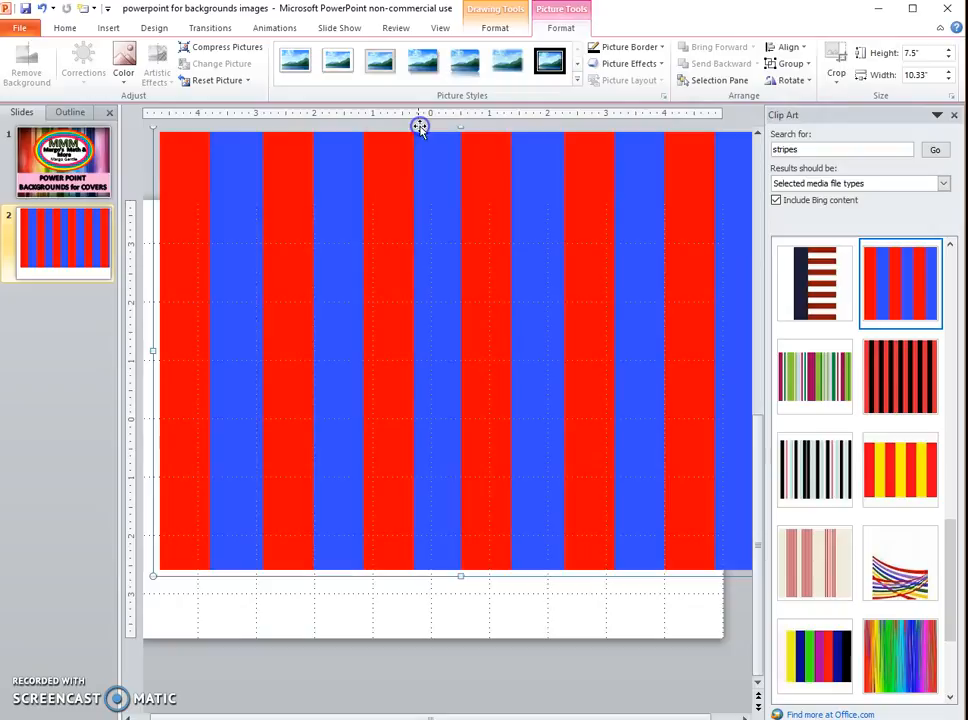
click(411, 134)
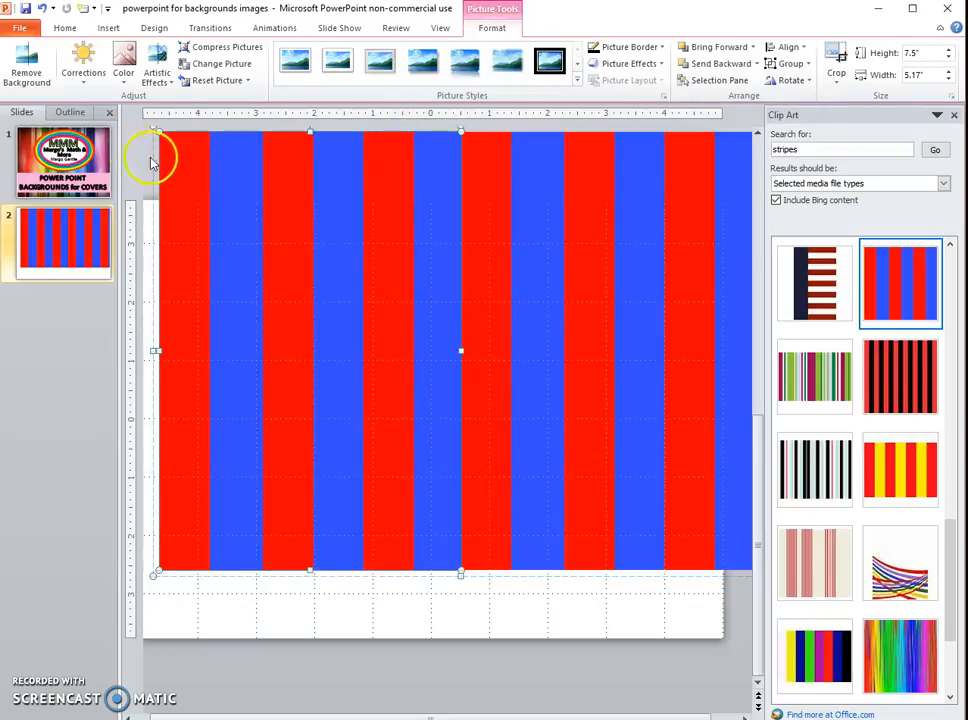
drag(152, 160, 131, 234)
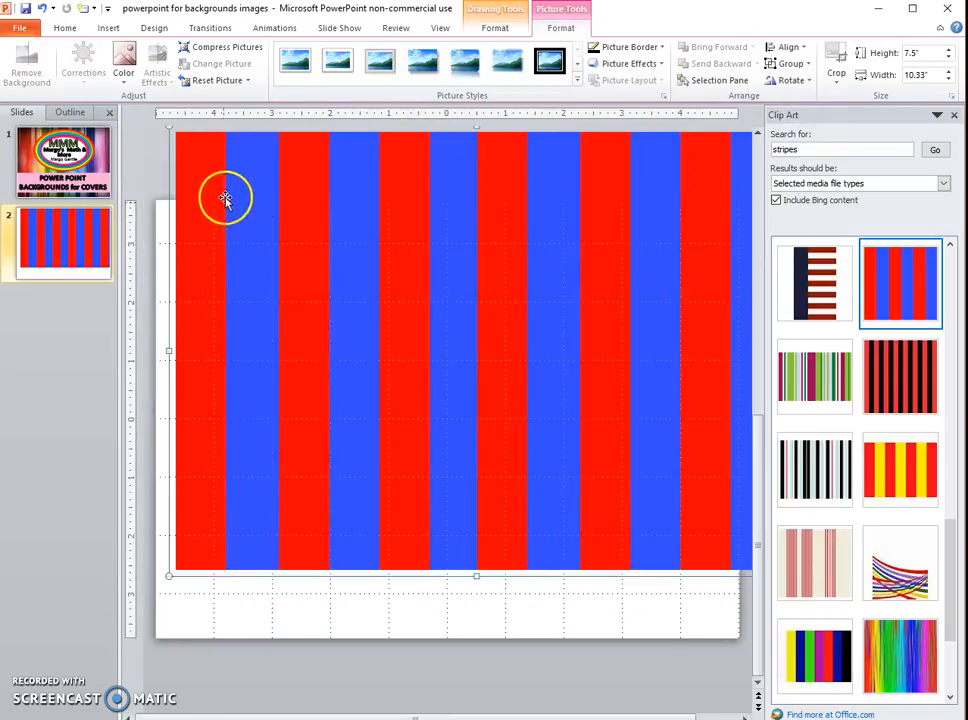
drag(168, 147, 150, 214)
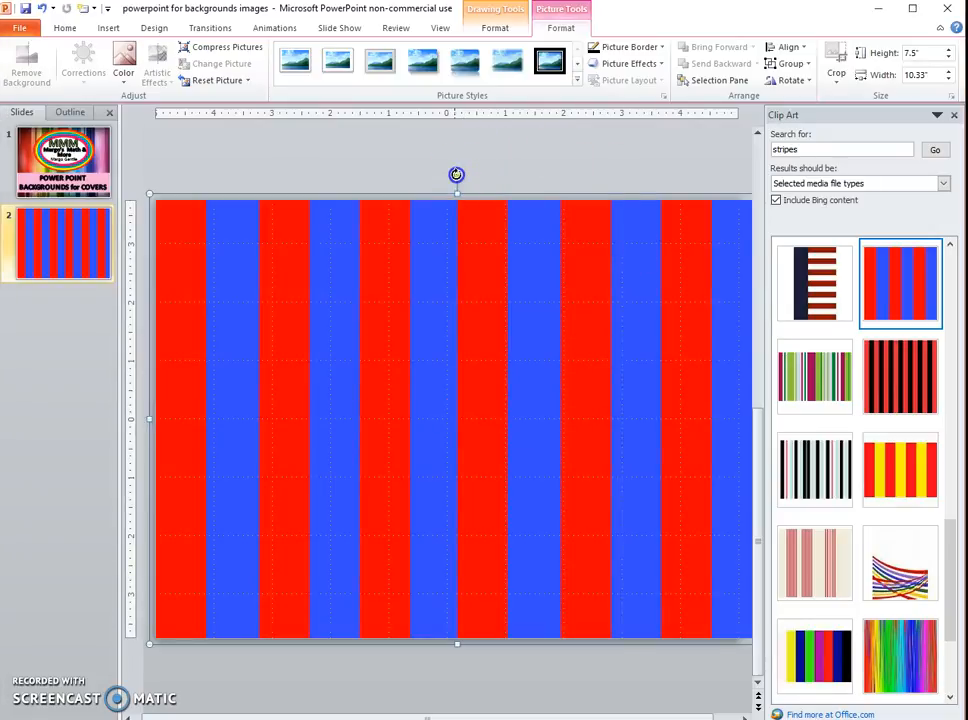
Rotate the striped group 90 degrees to make the stripes horizontal and resize it to fill the slide, 10 by 7.5 inches.
drag(456, 175, 565, 422)
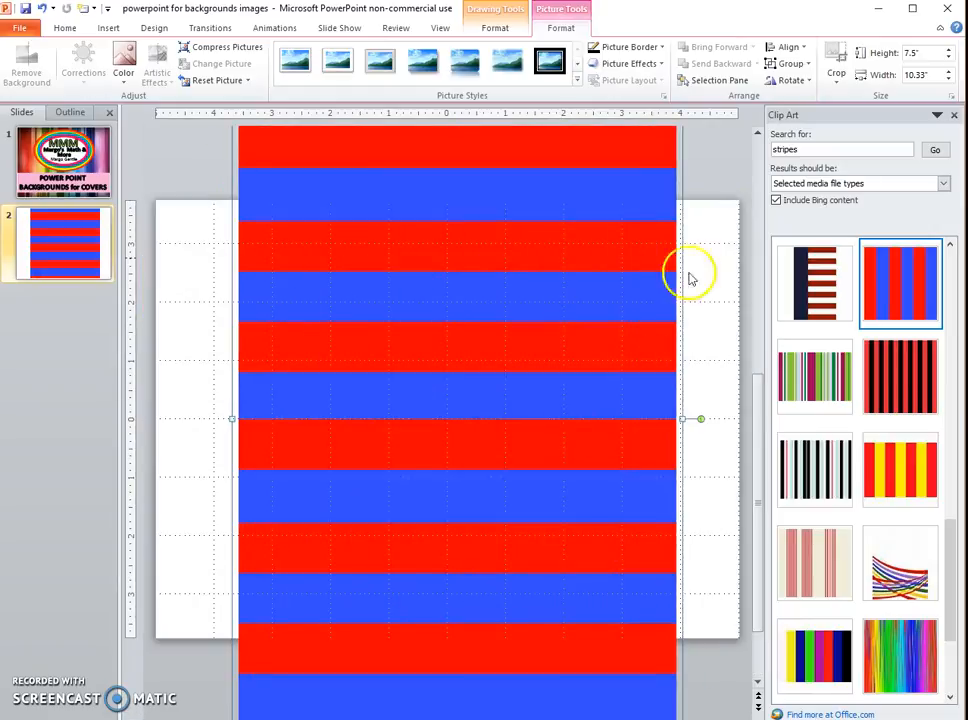
drag(683, 151, 673, 235)
drag(447, 193, 437, 352)
drag(674, 411, 605, 258)
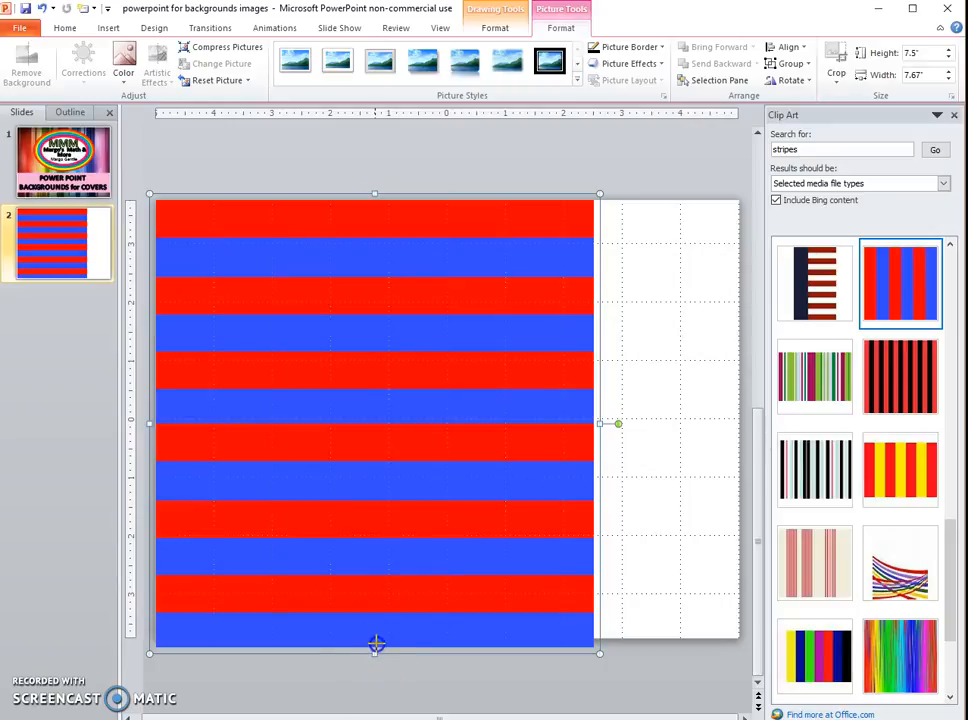
drag(375, 652, 383, 636)
drag(598, 419, 739, 406)
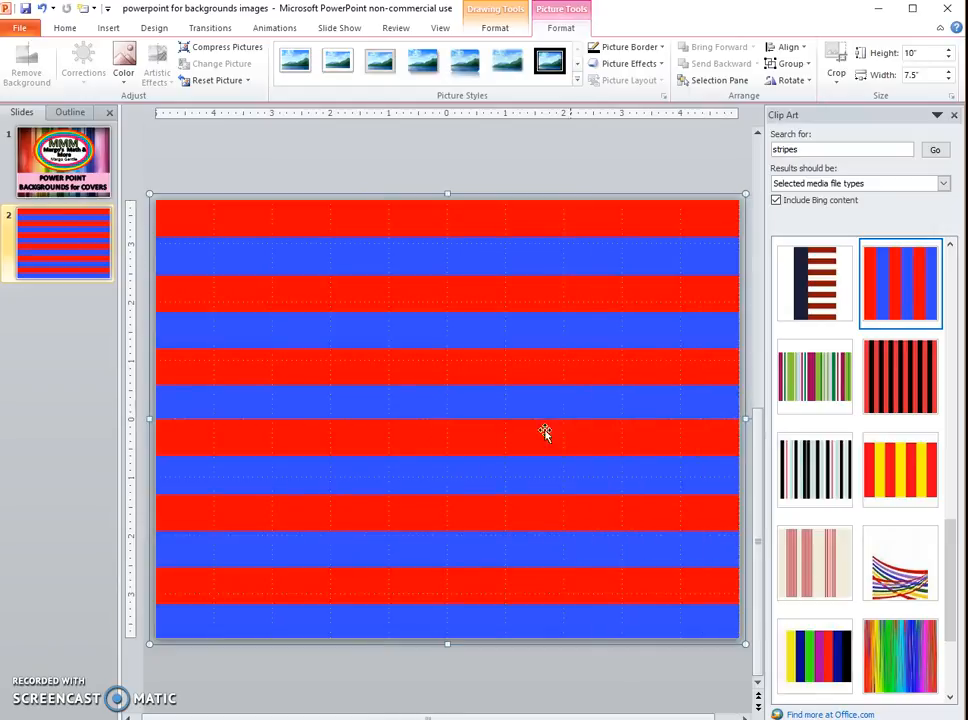
click(110, 420)
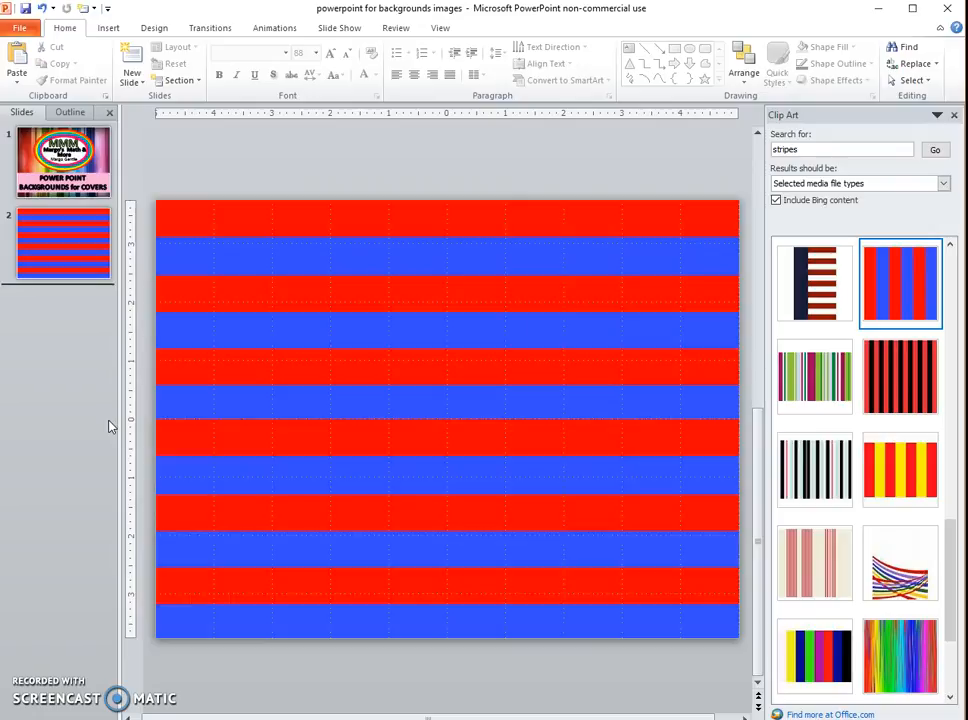
Cut the horizontal red and blue striped group from slide 2 and hide the gridlines.
click(391, 235)
right_click(480, 195)
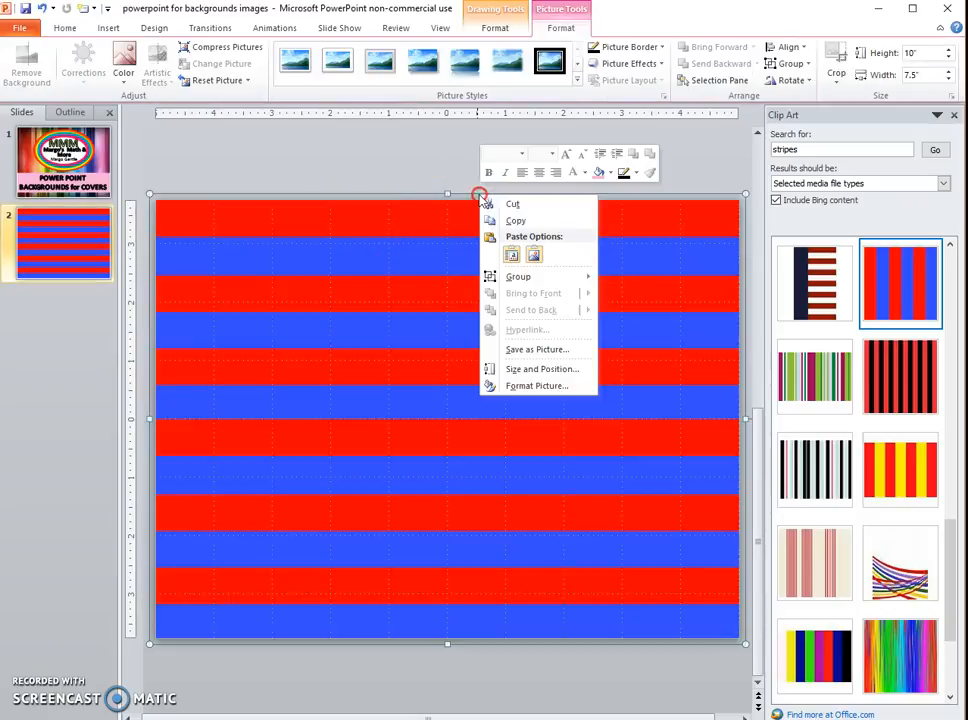
click(513, 206)
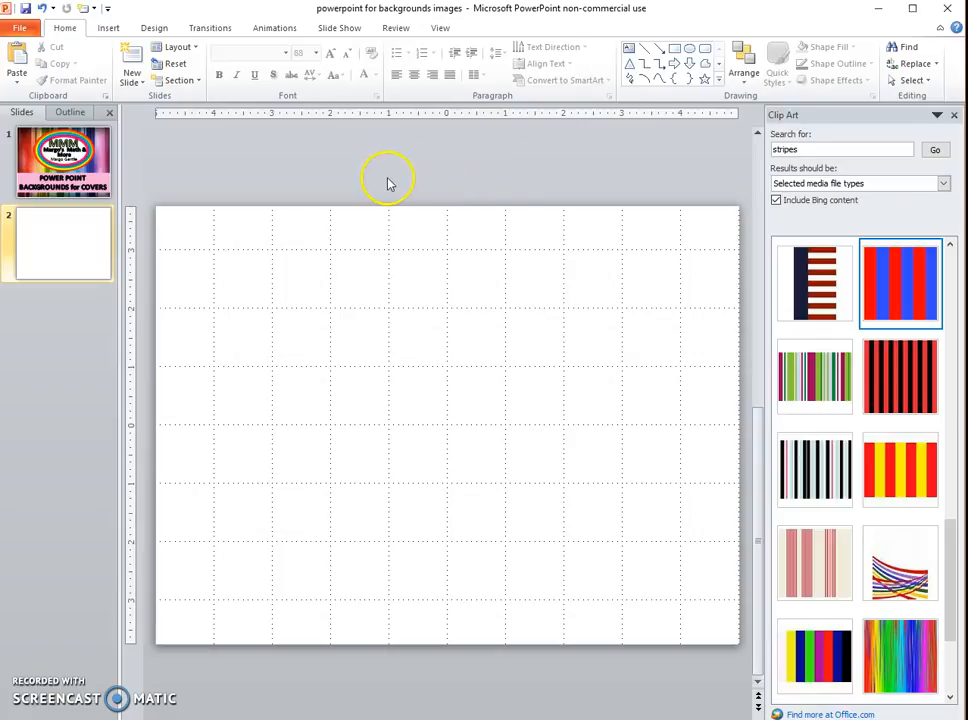
click(441, 28)
click(257, 64)
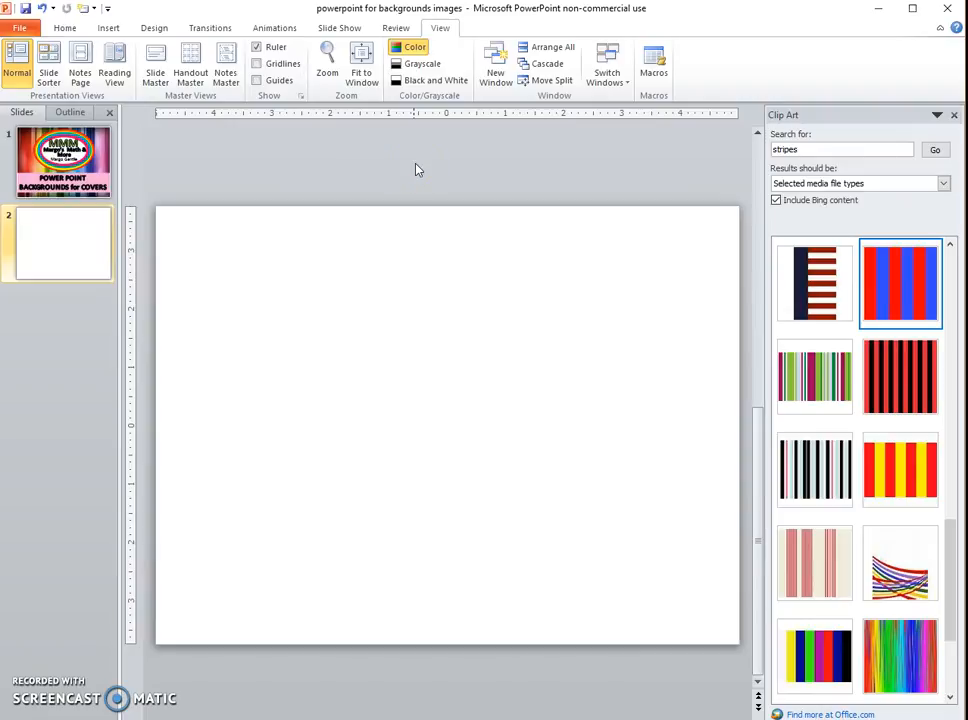
Insert the clip art with blue, orange, pink, green and yellow stripes on white from the stripes results onto slide 2.
click(951, 244)
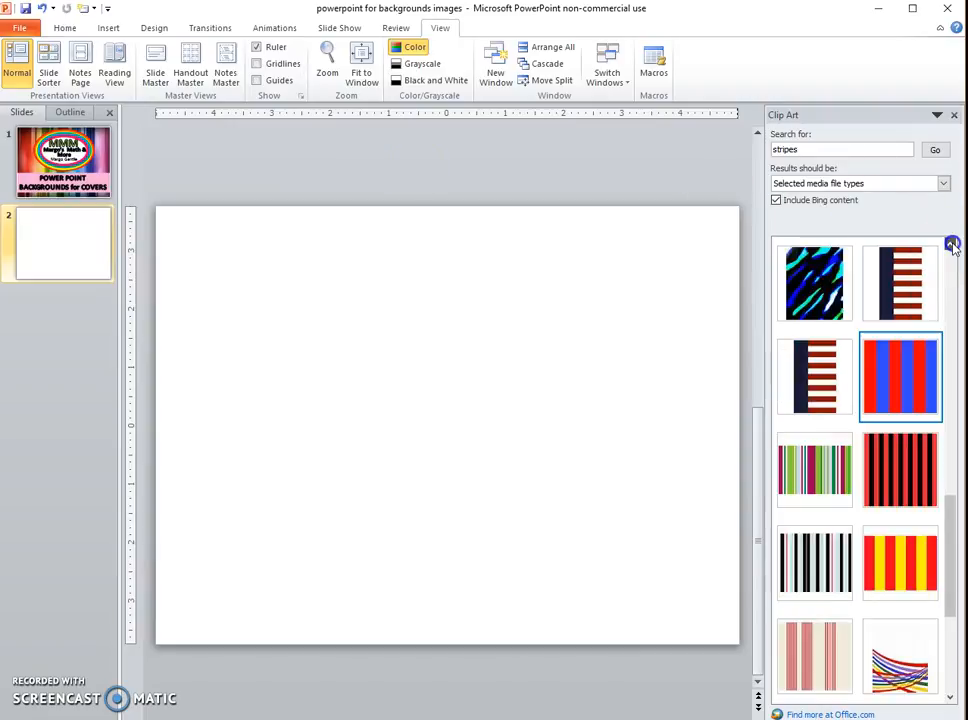
click(951, 244)
click(951, 244)
click(951, 244)
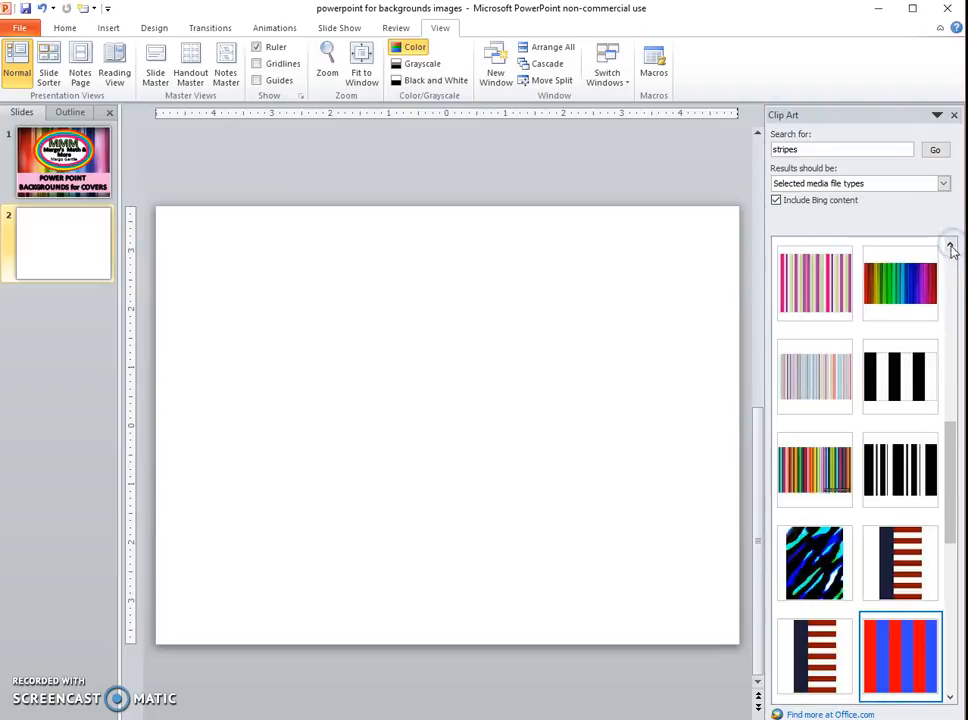
click(950, 245)
click(951, 244)
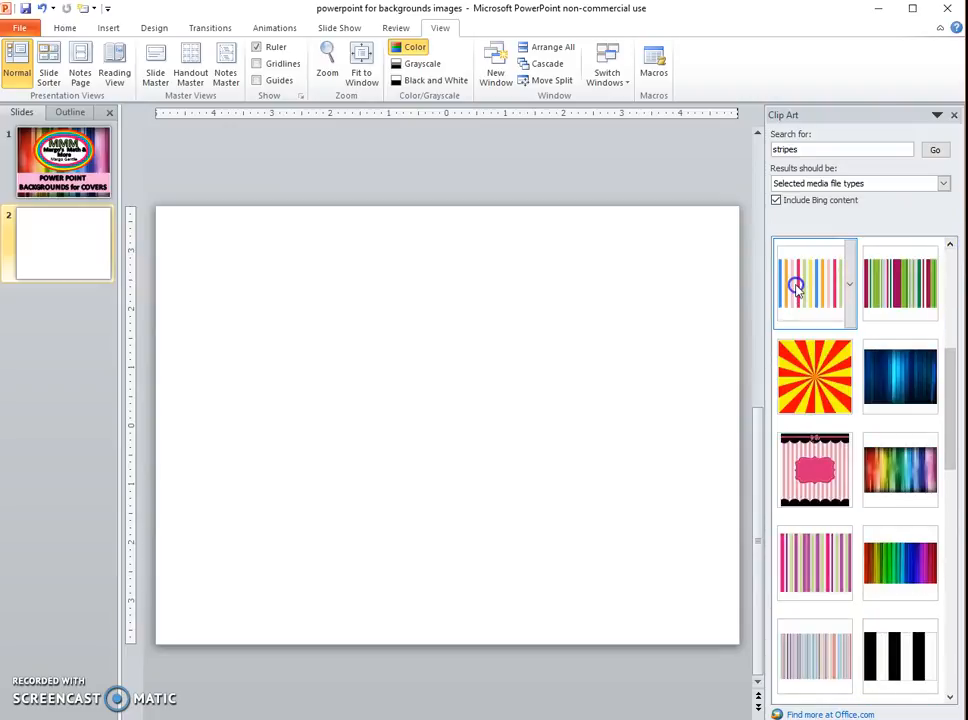
click(798, 289)
Reposition the striped picture and stretch it to cover the whole slide, 7.5 inches high and about 10.39 inches wide.
drag(635, 300, 730, 210)
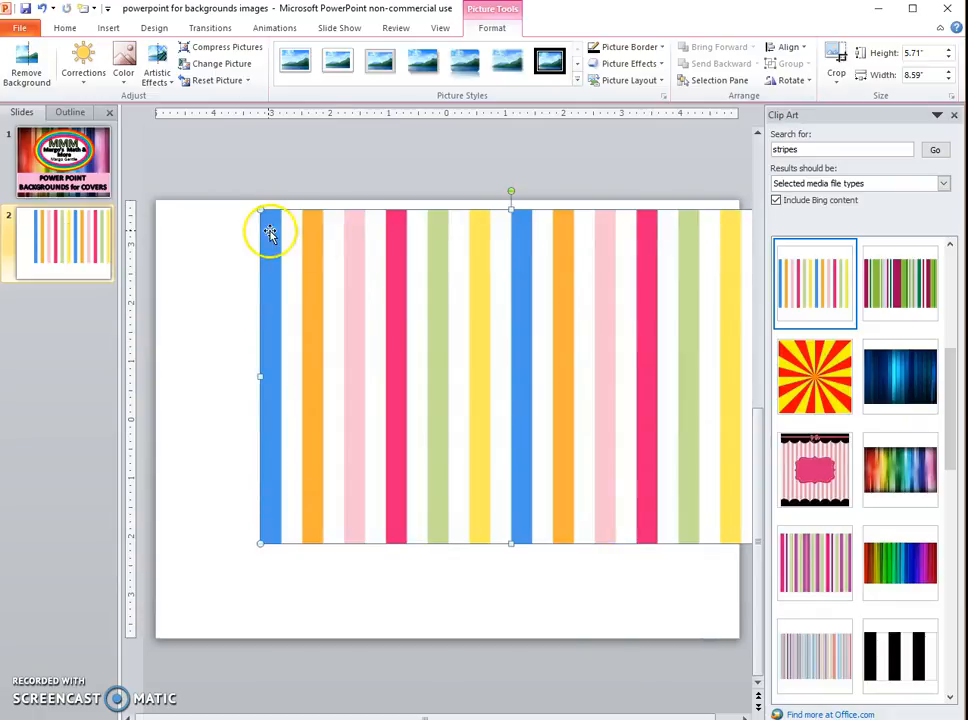
drag(260, 378, 156, 377)
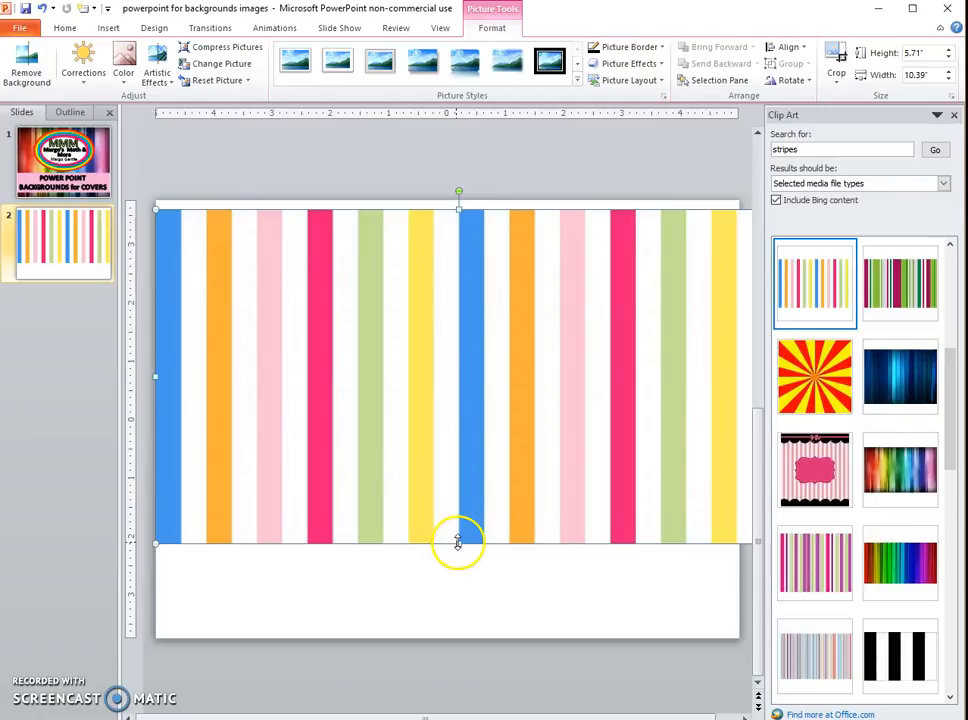
drag(458, 543, 447, 637)
drag(458, 207, 458, 200)
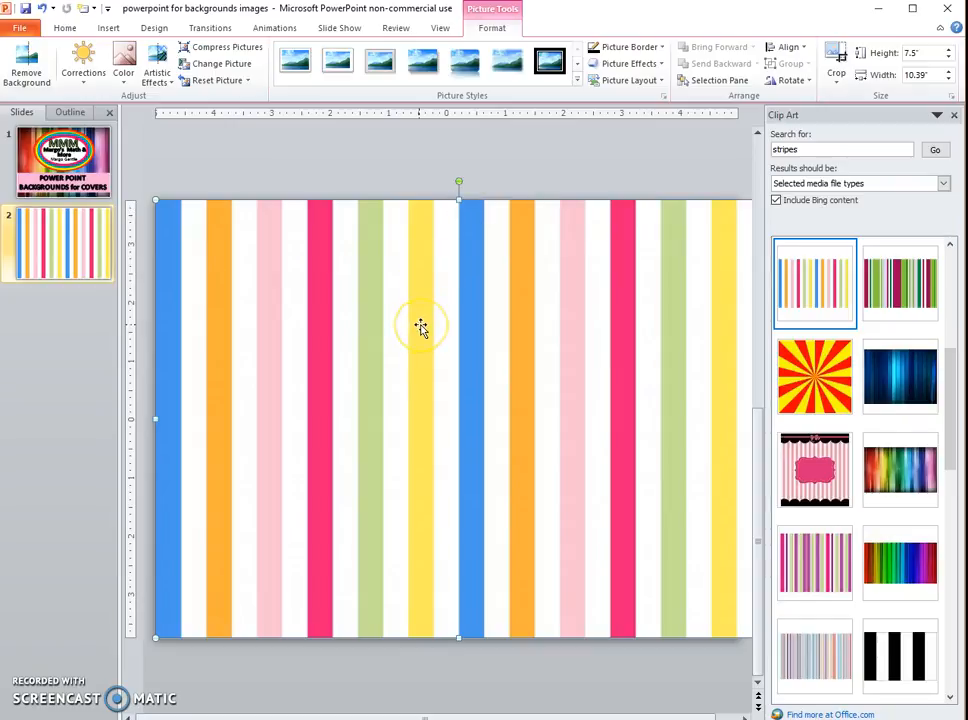
Apply the centered inner shadow preset to the striped picture.
right_click(364, 327)
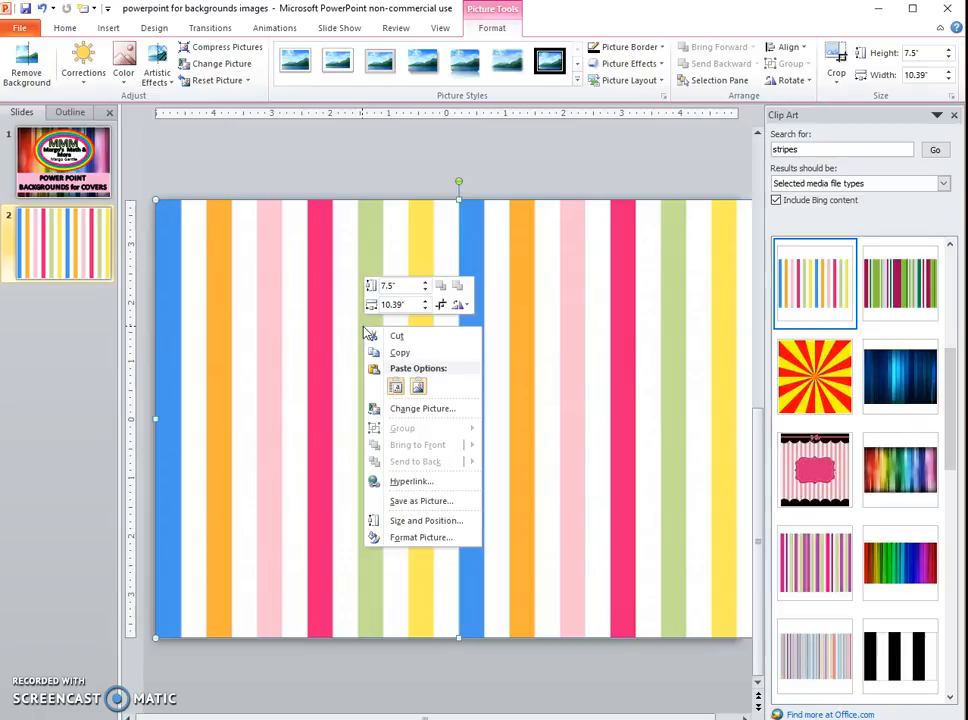
click(418, 538)
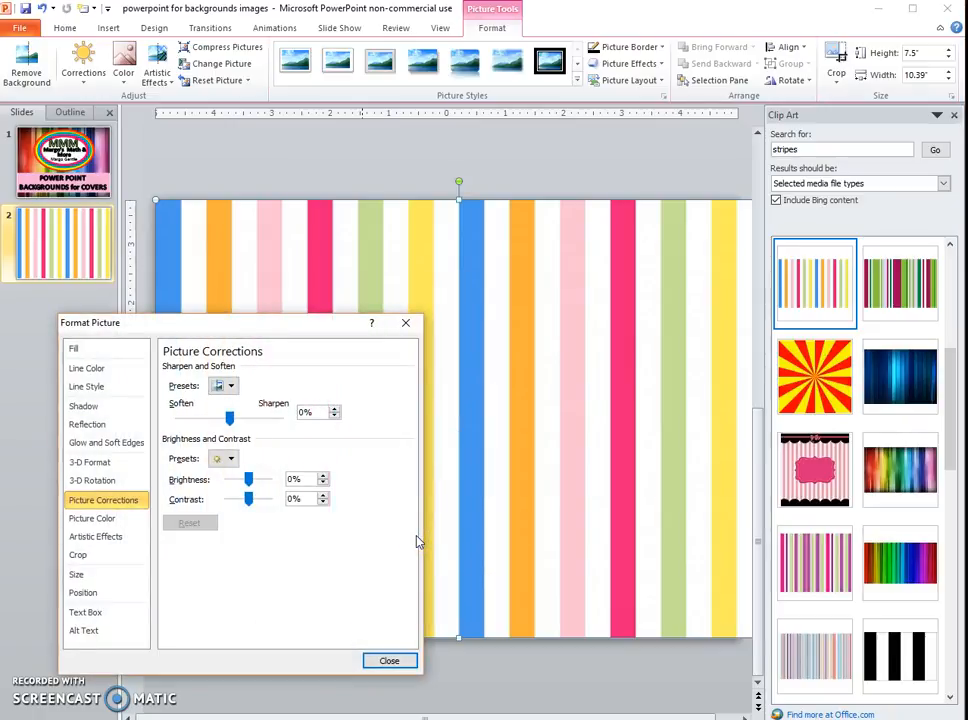
click(88, 407)
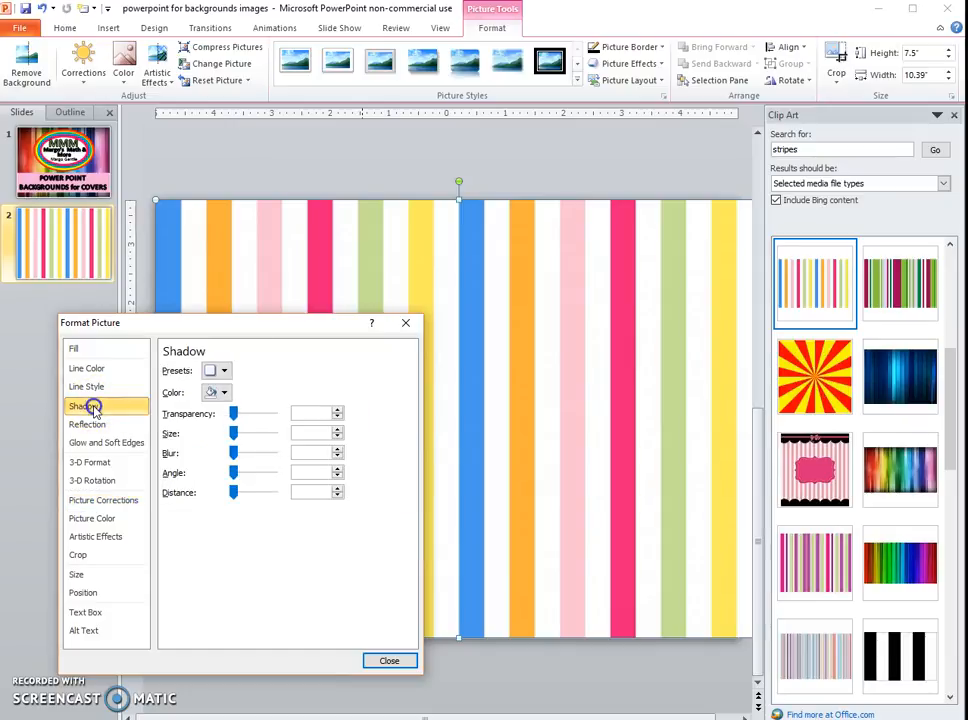
click(224, 371)
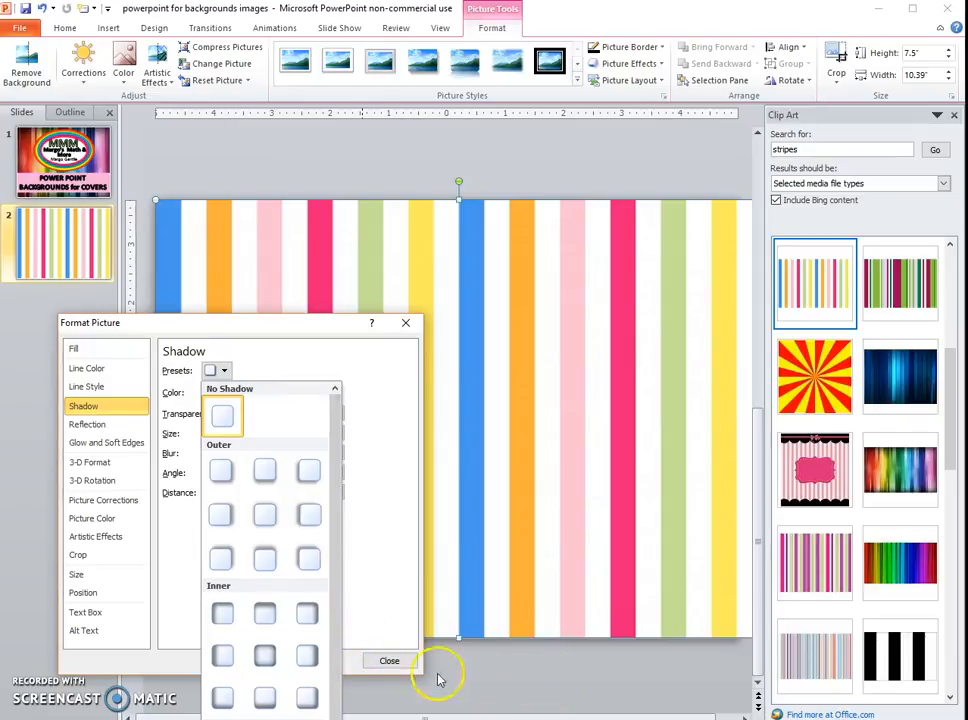
click(265, 660)
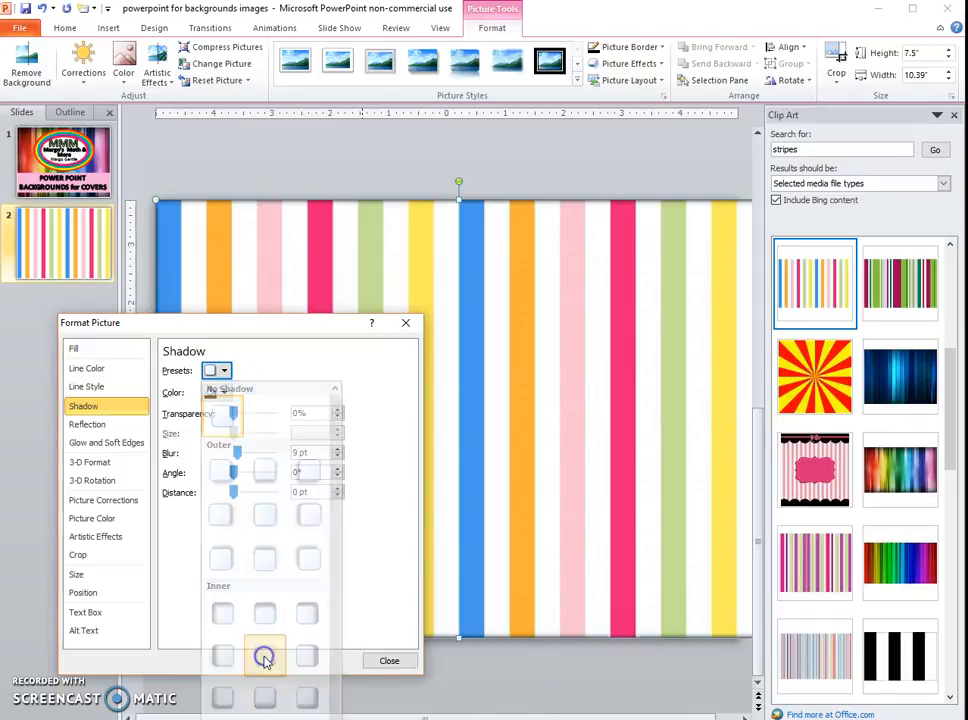
click(405, 322)
click(313, 678)
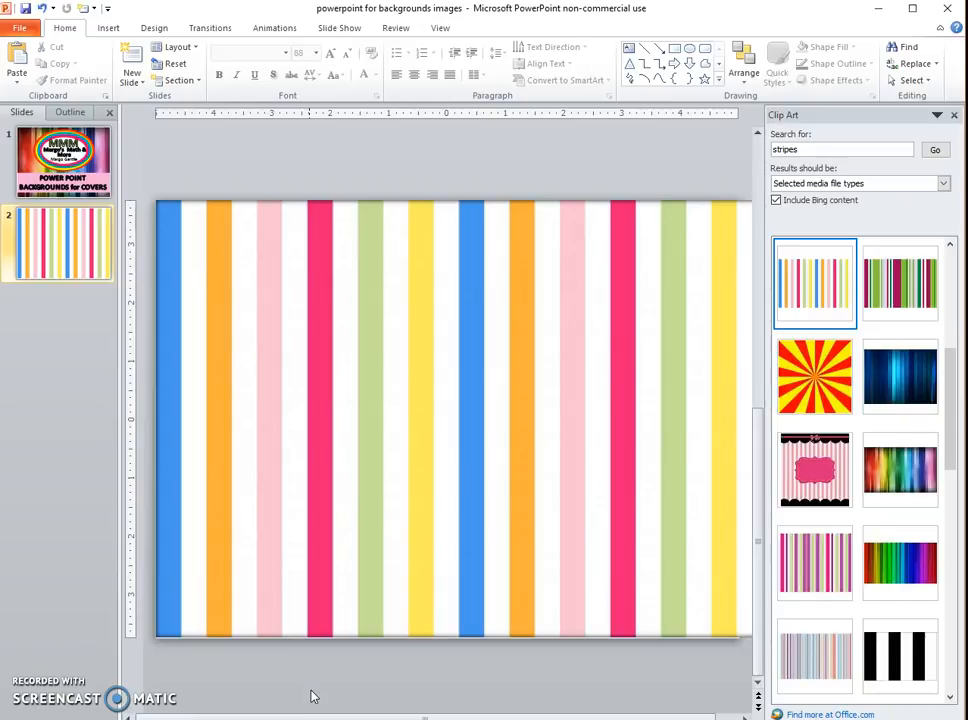
click(372, 346)
right_click(488, 230)
click(516, 235)
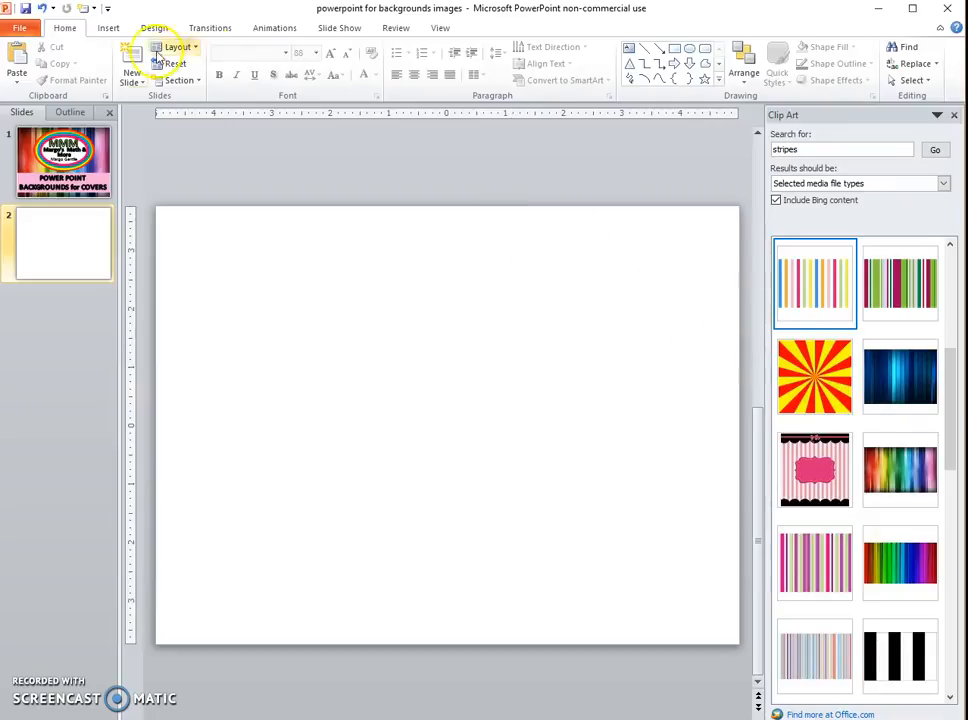
click(42, 8)
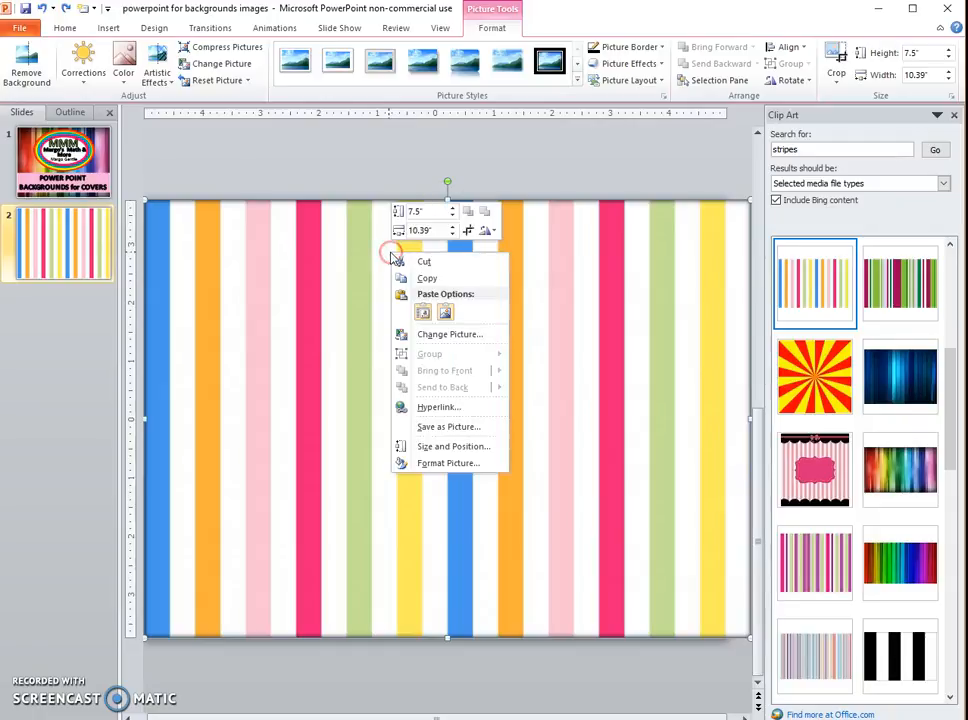
Add the light blue 18 pt glow preset to the striped picture.
click(446, 463)
click(528, 317)
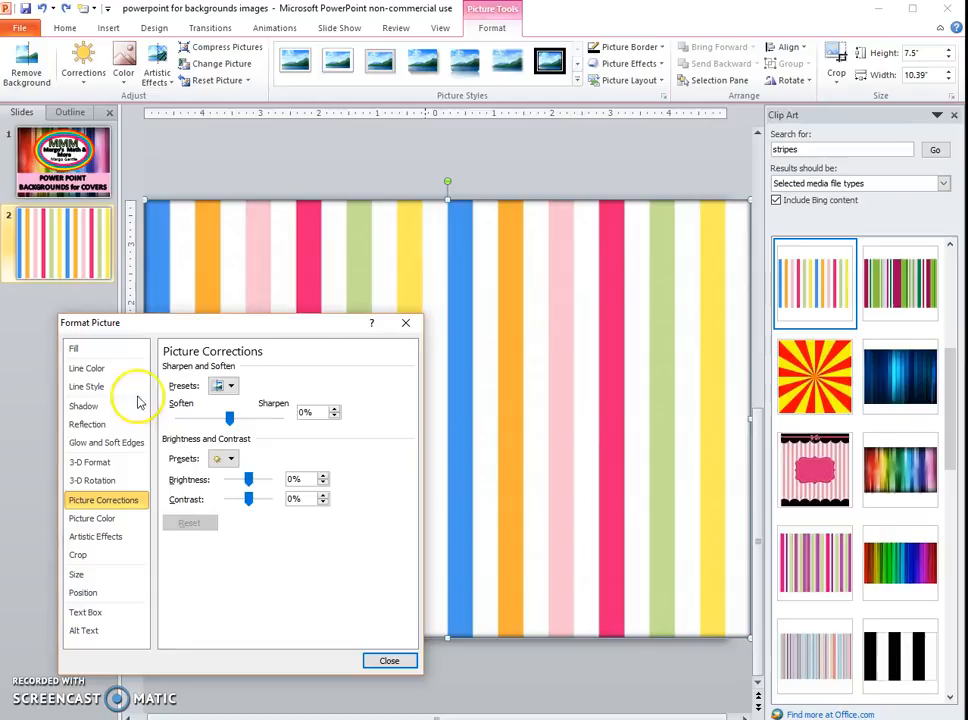
click(120, 443)
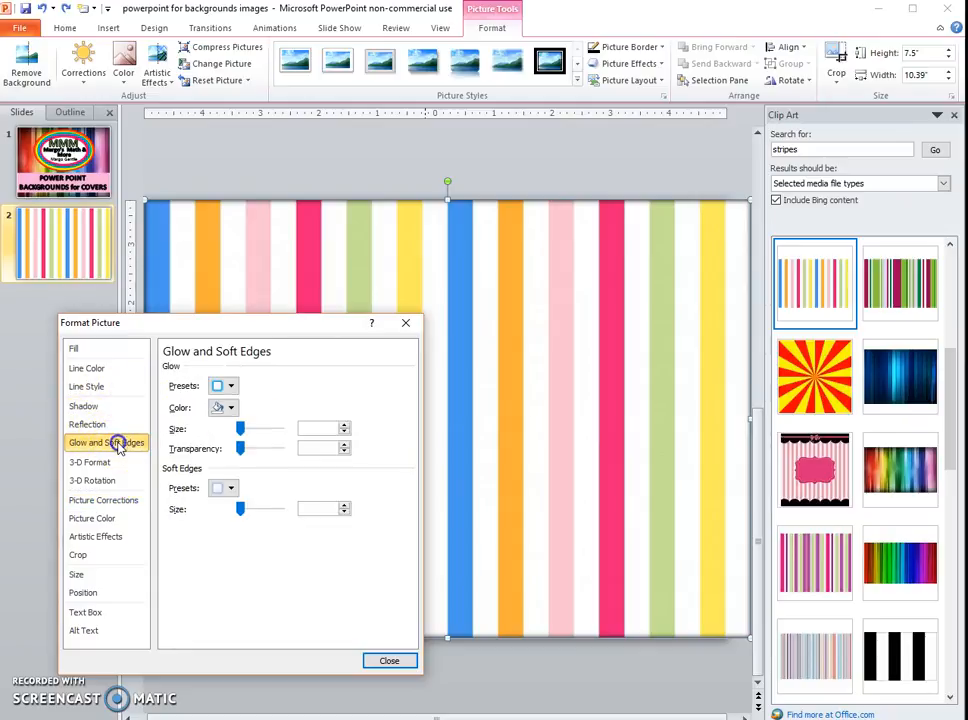
click(231, 386)
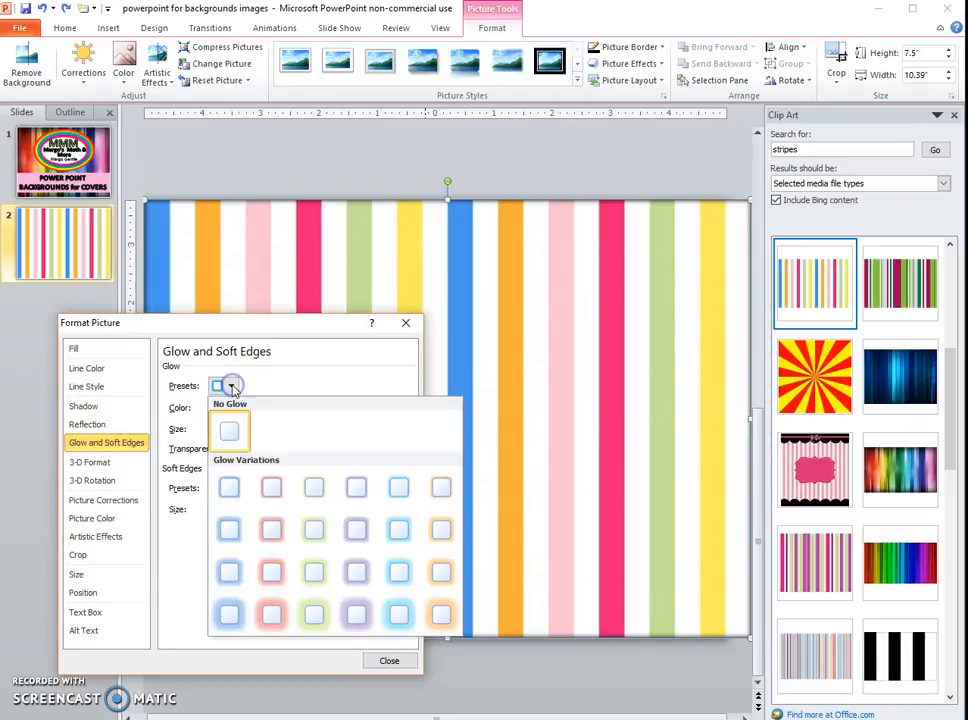
click(399, 616)
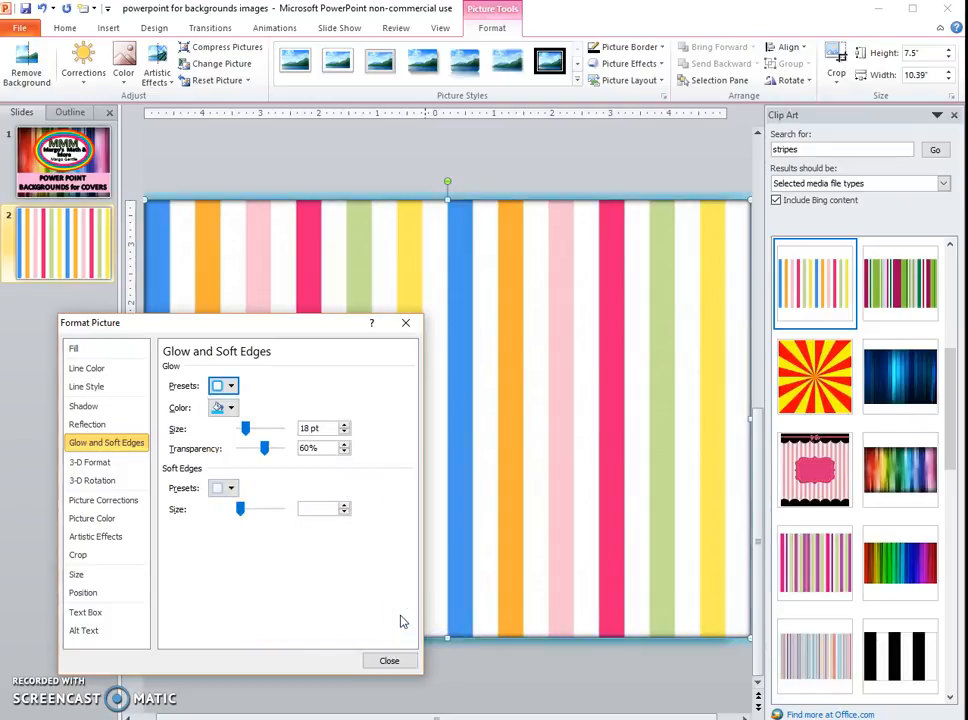
click(389, 659)
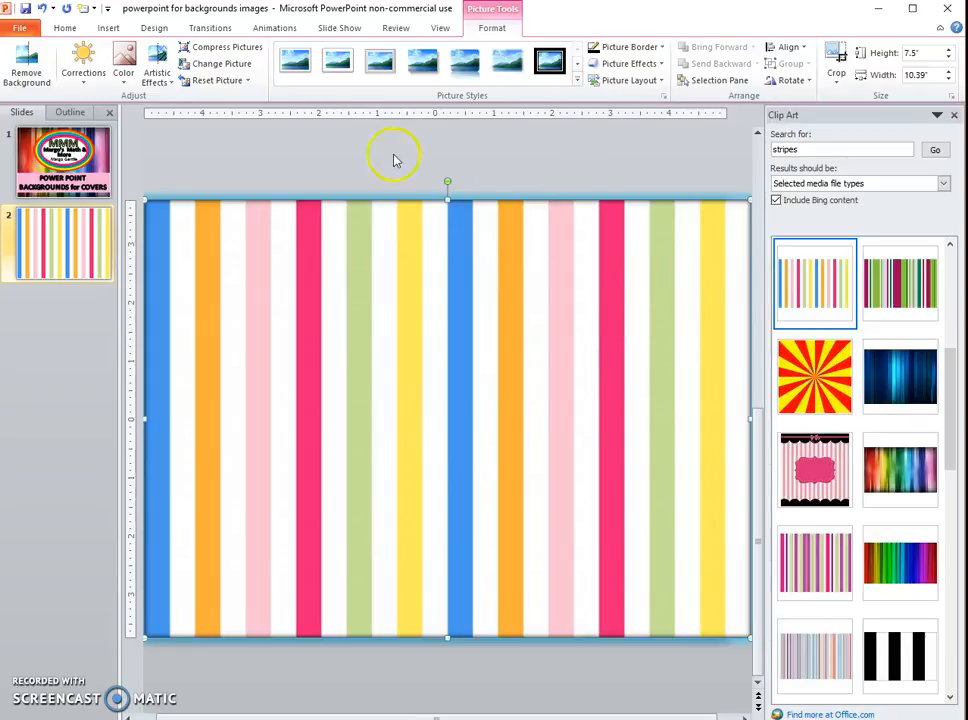
Shrink the striped picture to about 7.26 by 9.66 inches and centre it so the glow fits within the slide's edges.
drag(145, 200, 170, 218)
drag(333, 285, 320, 274)
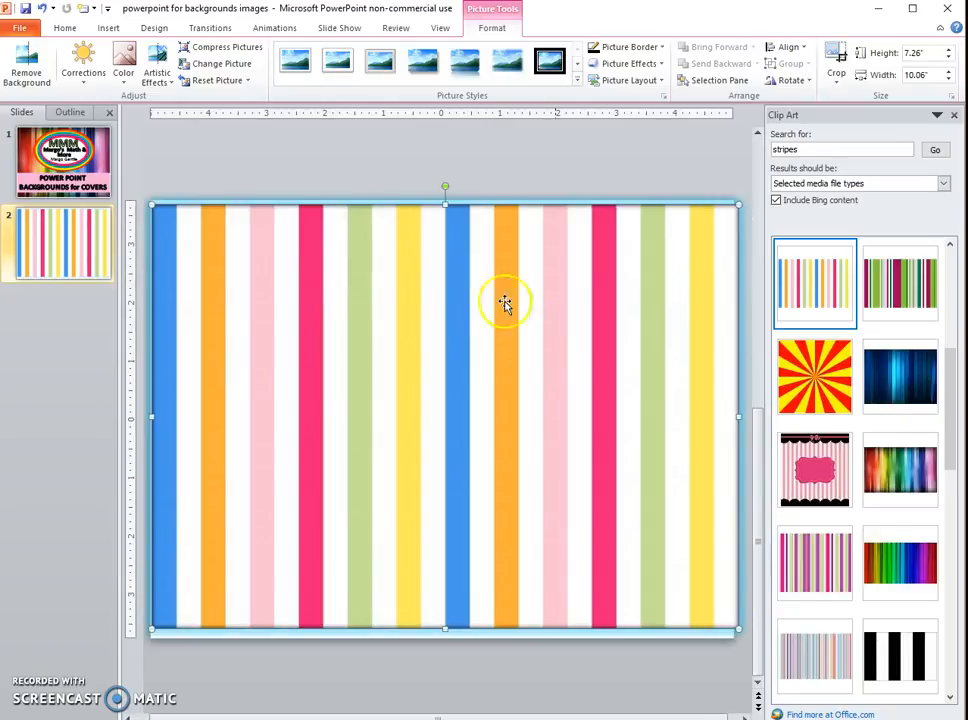
mouse_move(737, 418)
mouse_down()
mouse_move(715, 413)
mouse_move(727, 416)
mouse_up()
drag(480, 357, 486, 361)
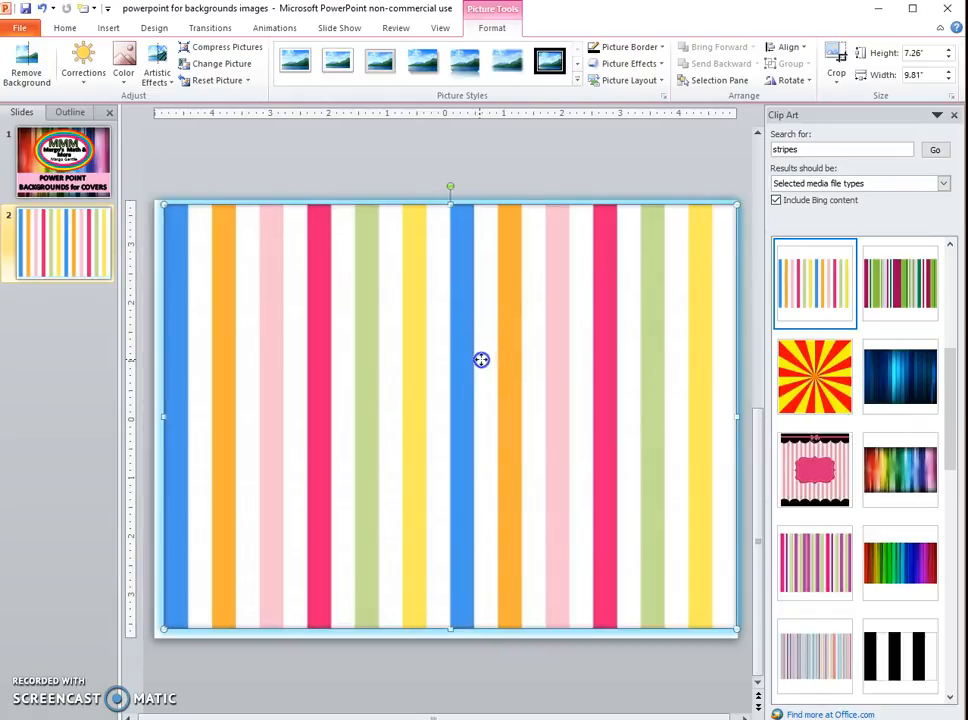
drag(735, 418, 724, 415)
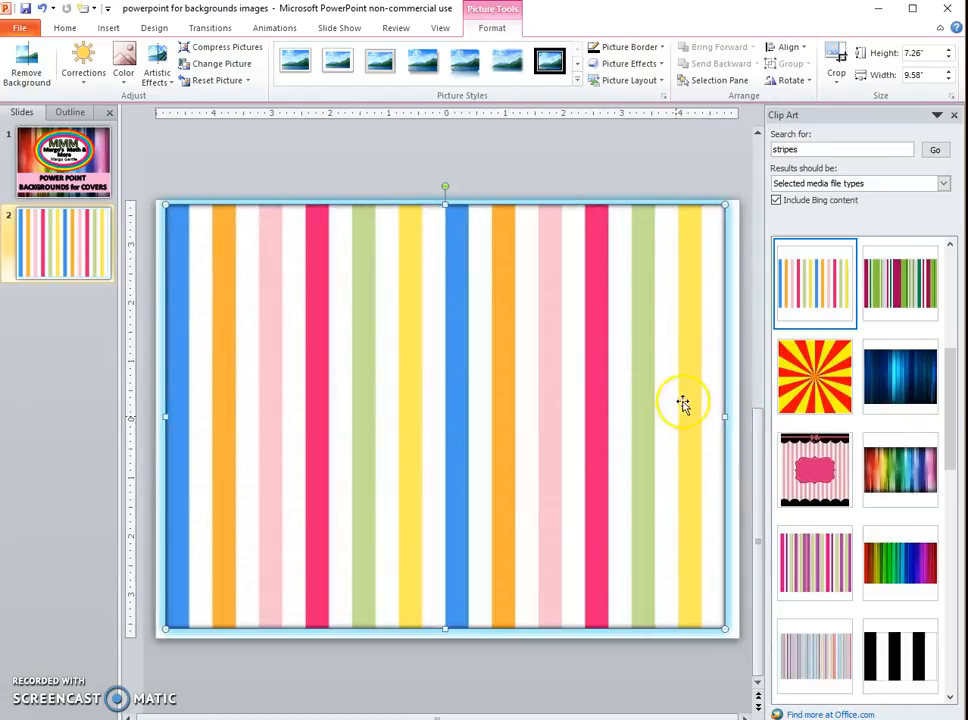
drag(597, 393, 596, 393)
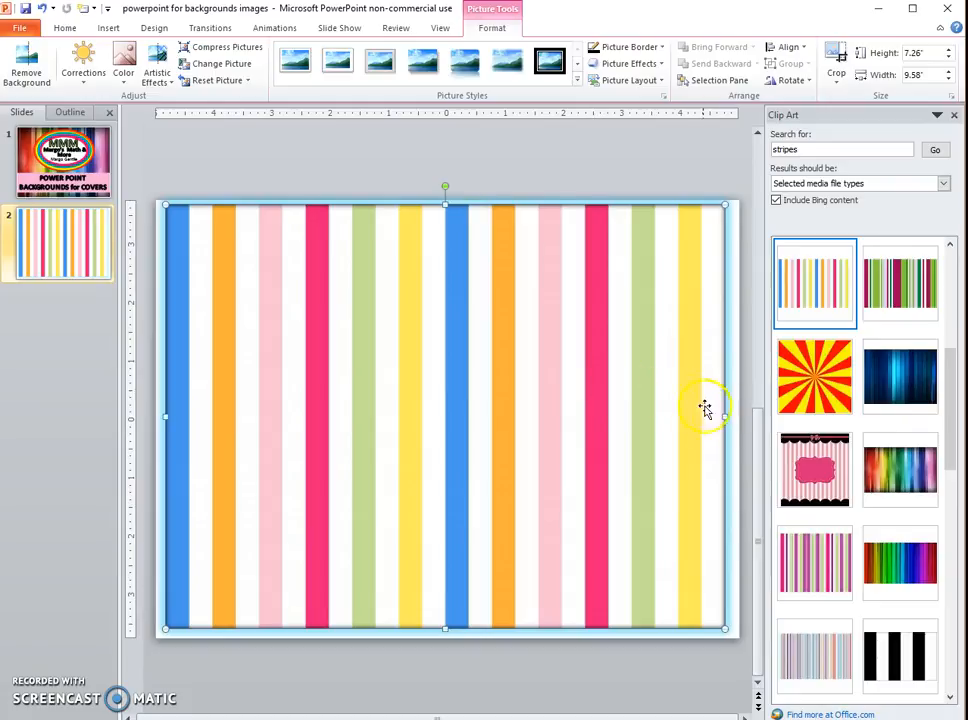
drag(724, 418, 730, 416)
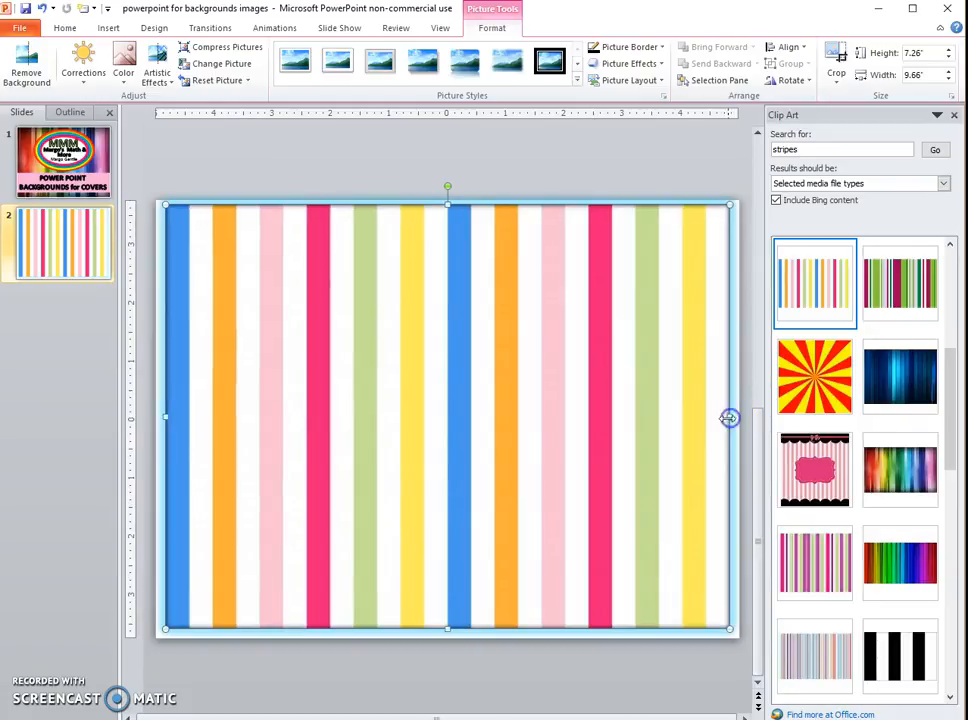
click(520, 668)
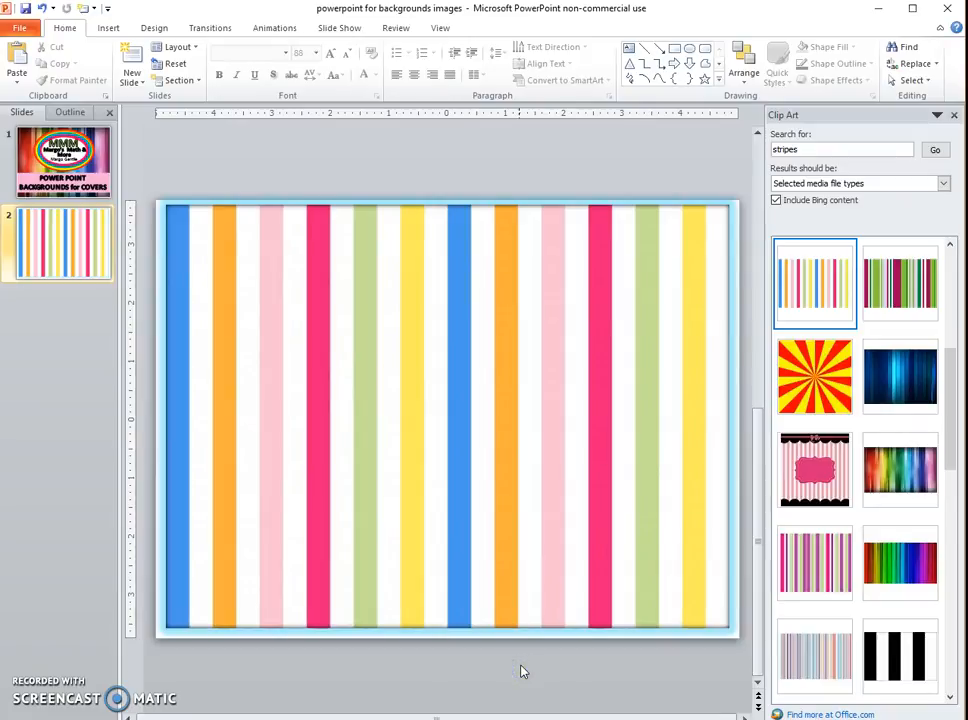
Apply the artistic effect that gives the picture's stripes rough, marker-like edges.
right_click(591, 279)
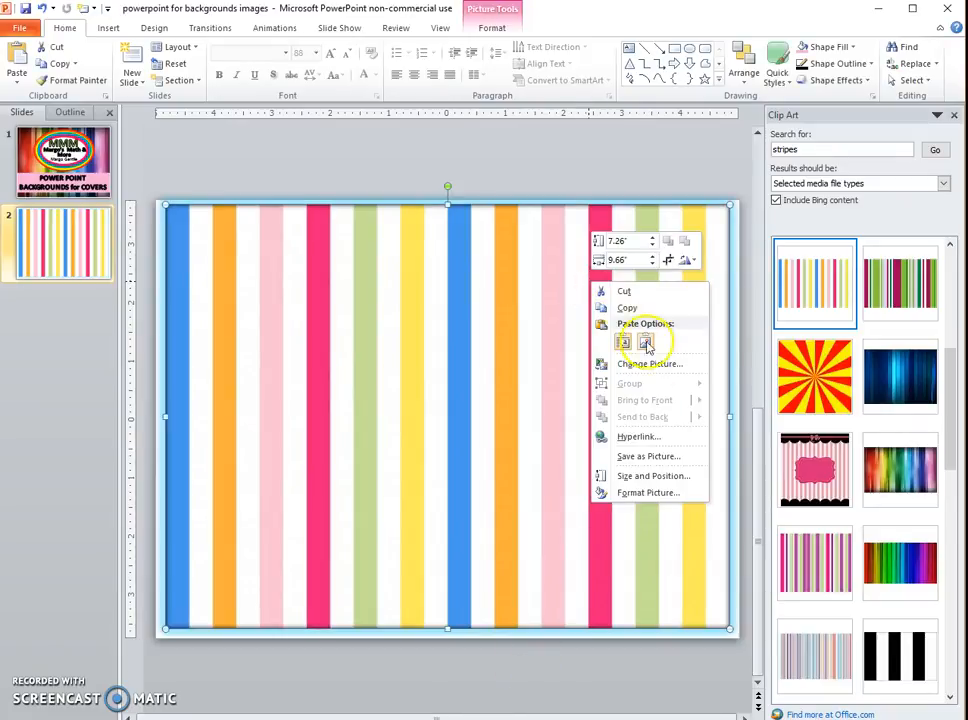
click(630, 496)
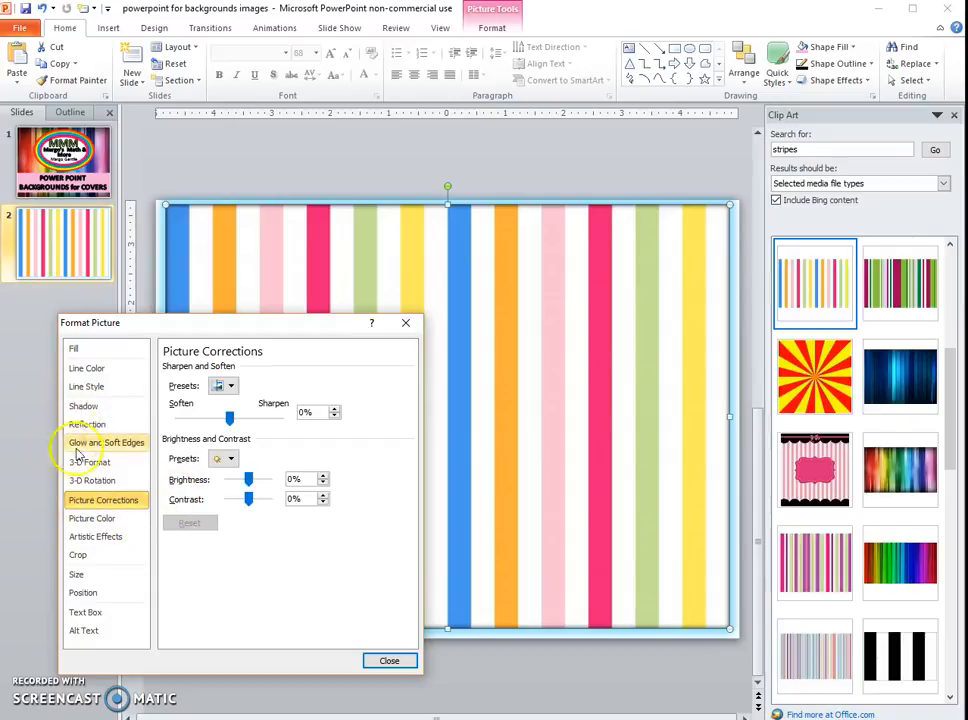
click(101, 541)
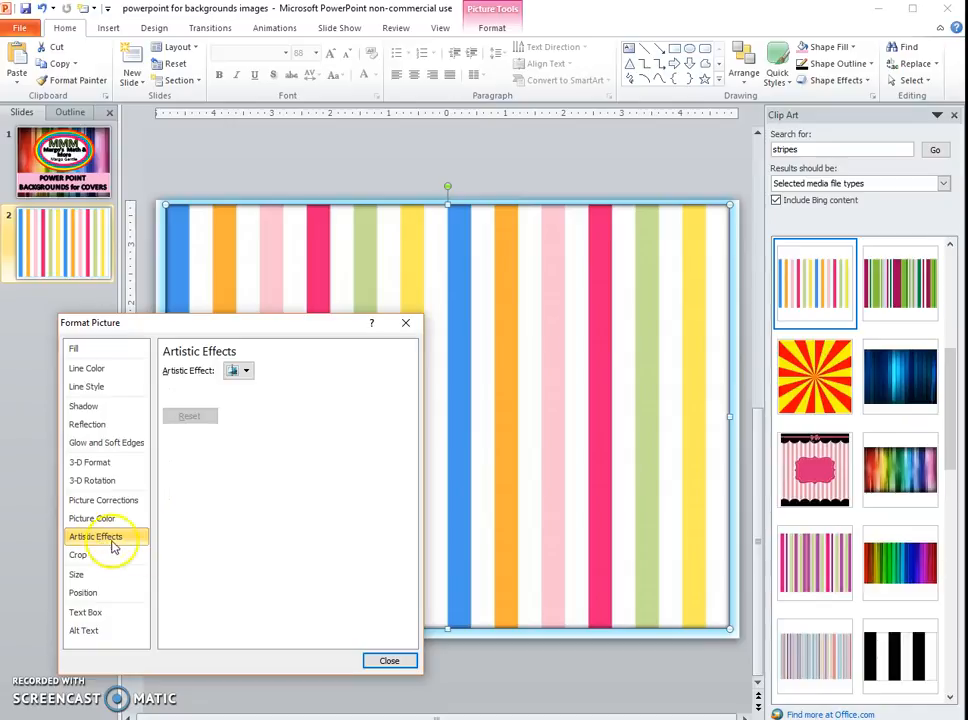
click(247, 371)
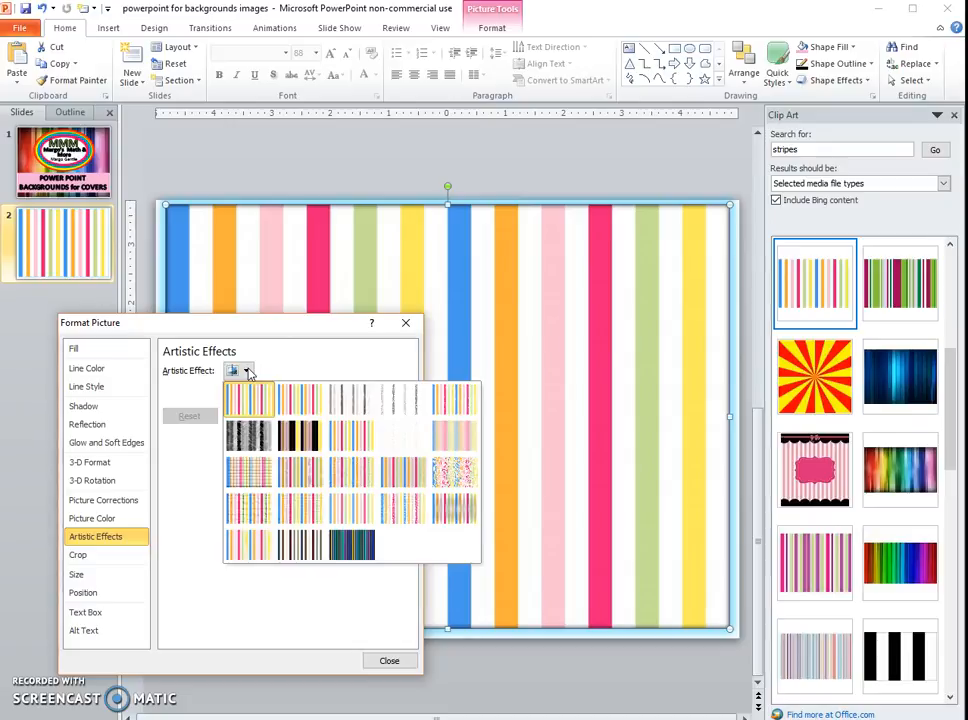
click(300, 396)
click(405, 323)
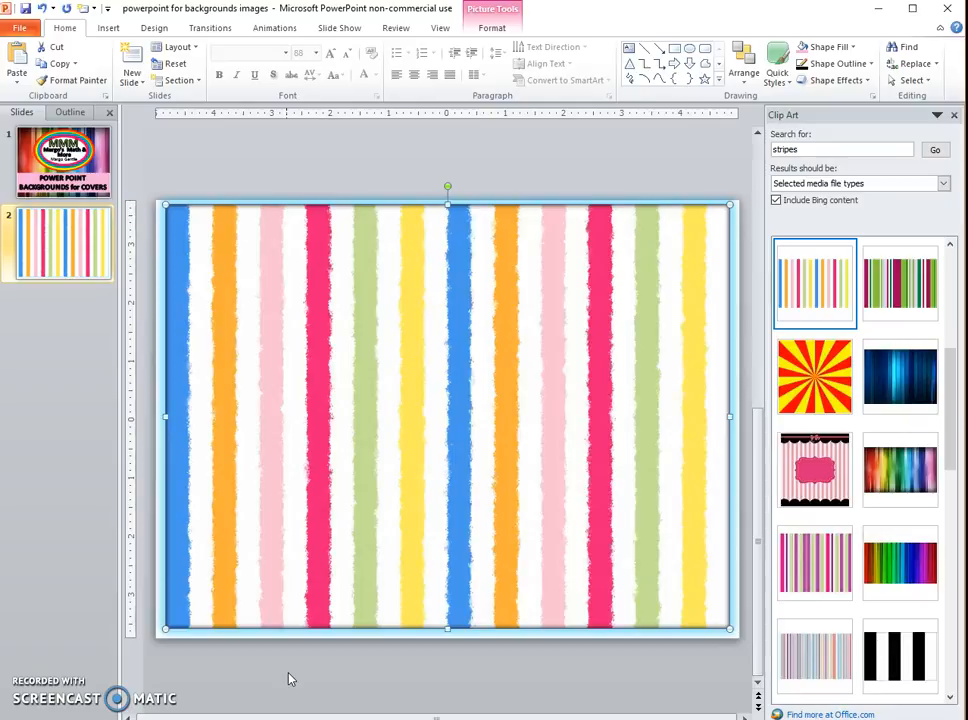
click(289, 679)
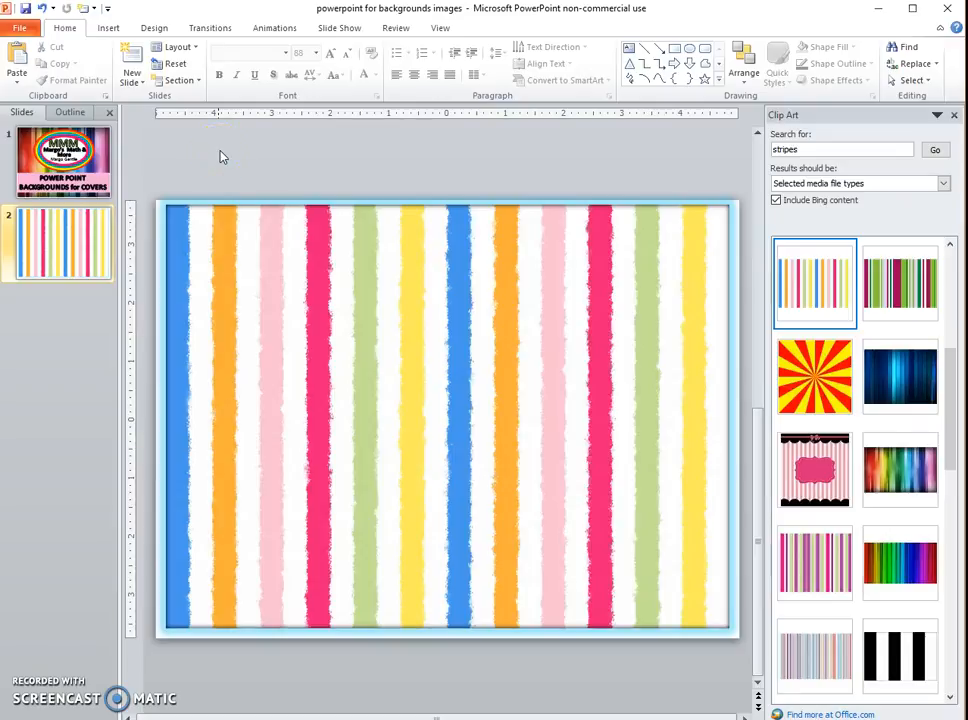
Draw a wavy freehand Scribble line as a border just inside the edges of the striped picture.
click(117, 32)
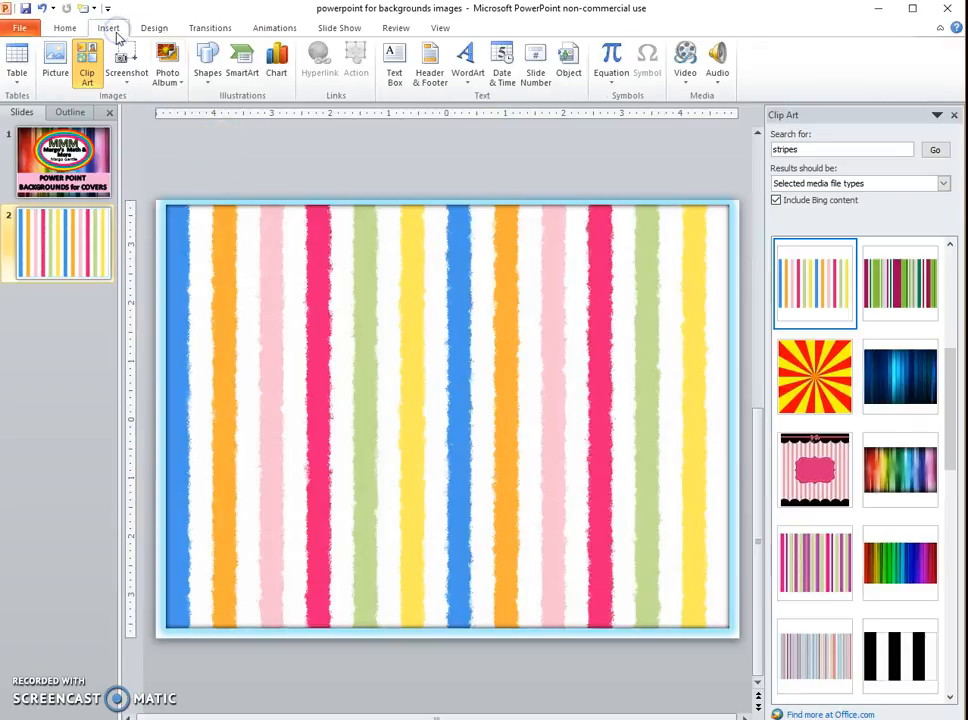
click(207, 68)
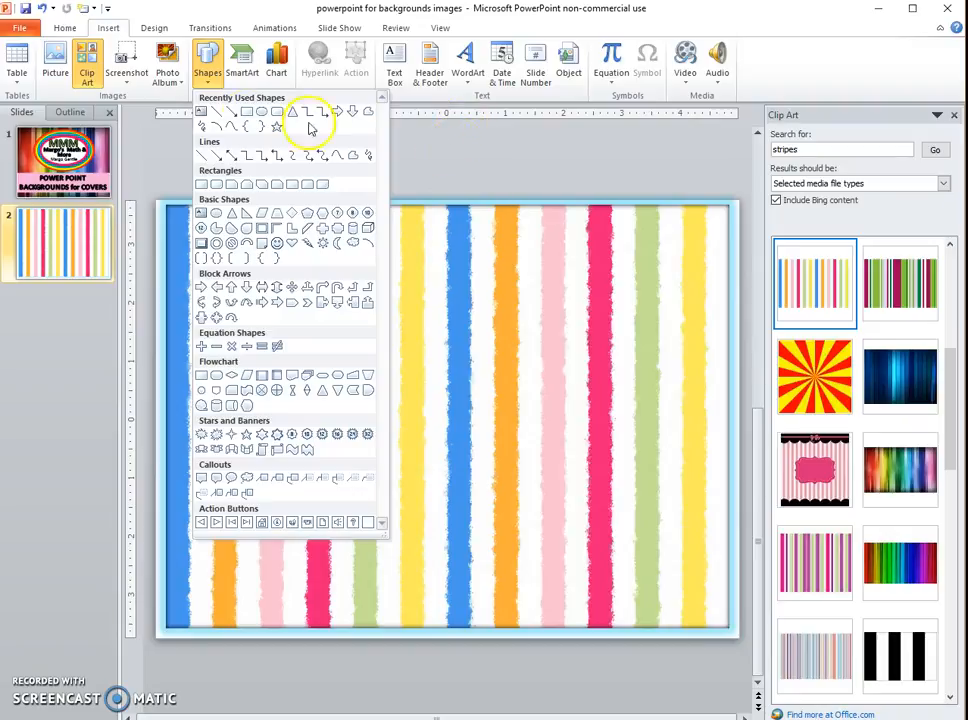
click(202, 126)
mouse_move(181, 210)
mouse_down()
mouse_move(179, 609)
mouse_move(210, 599)
mouse_move(266, 616)
mouse_move(363, 598)
mouse_move(460, 607)
mouse_move(560, 590)
mouse_move(696, 612)
mouse_move(716, 573)
mouse_move(709, 227)
mouse_move(646, 212)
mouse_move(182, 210)
mouse_up()
right_click(700, 219)
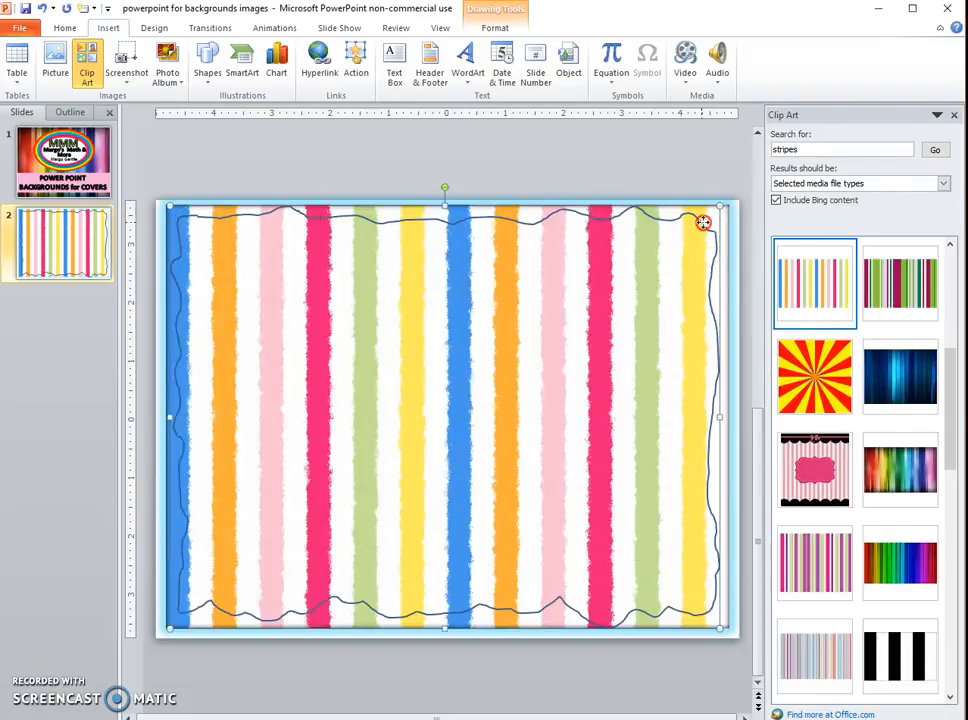
click(665, 164)
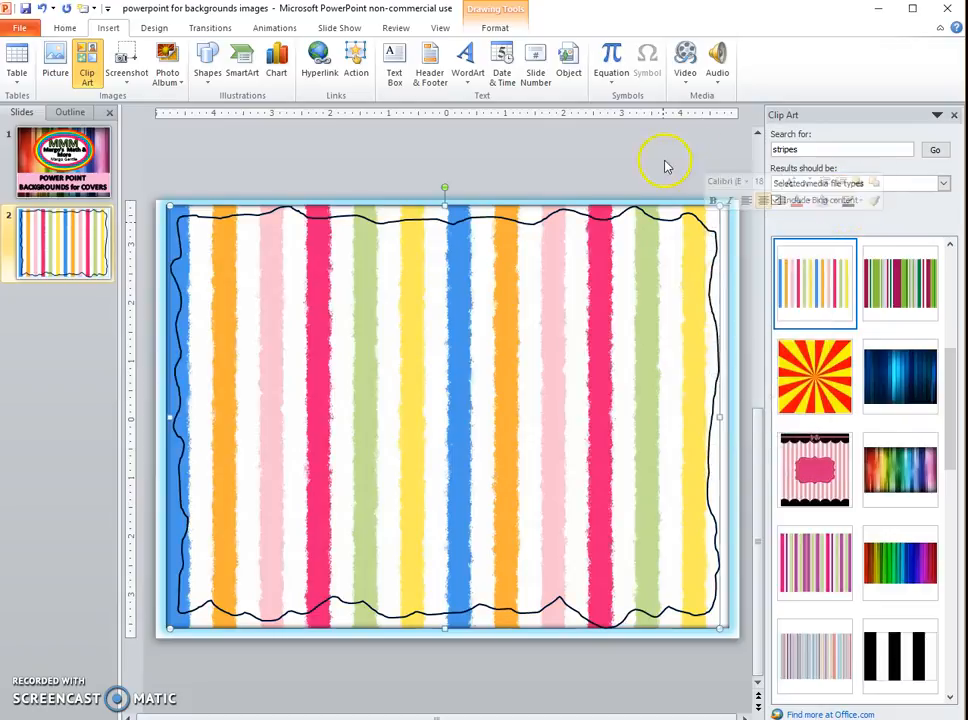